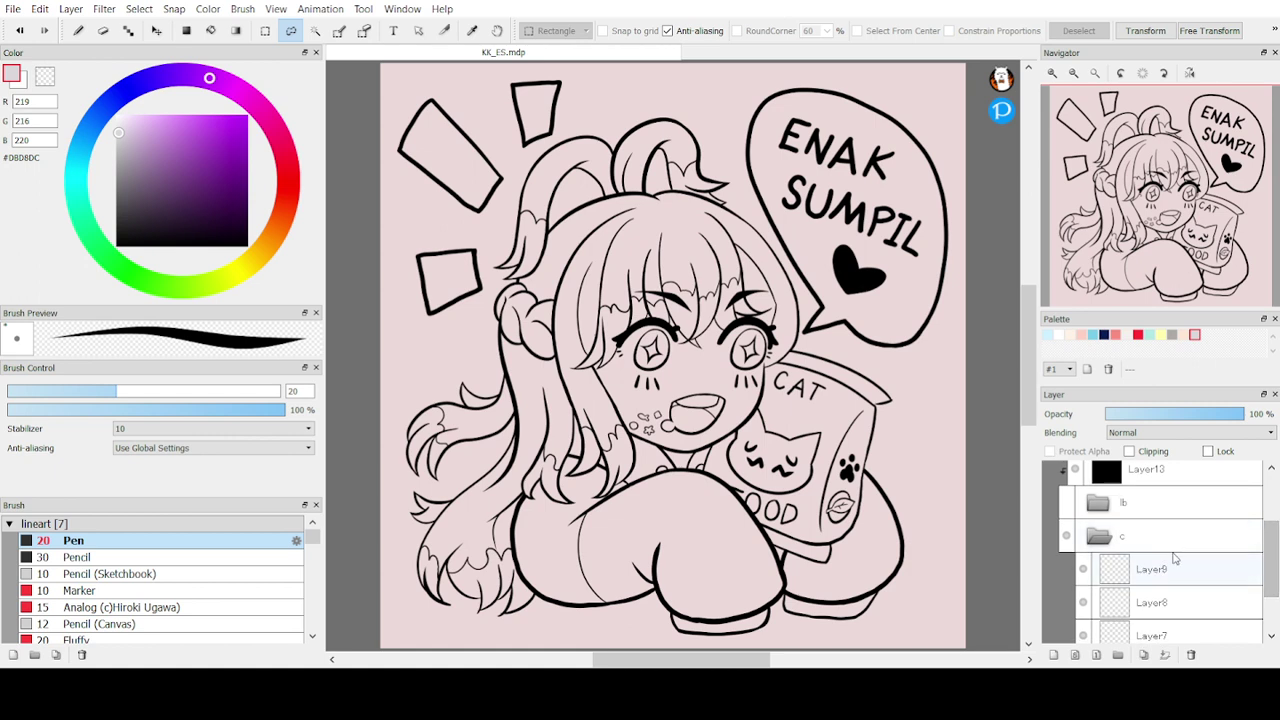
On Layer7 in folder c, select the background around the artwork with the Magic Wand and invert the selection
double_click(1118, 537)
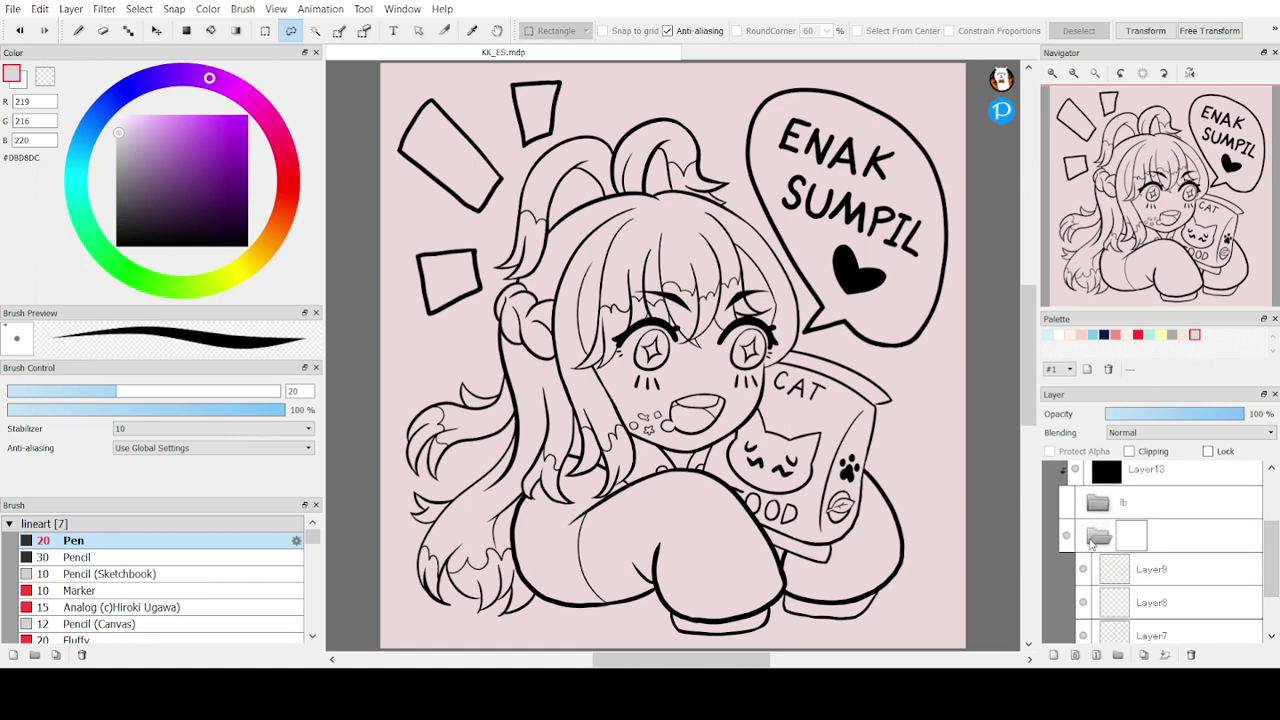
key(Escape)
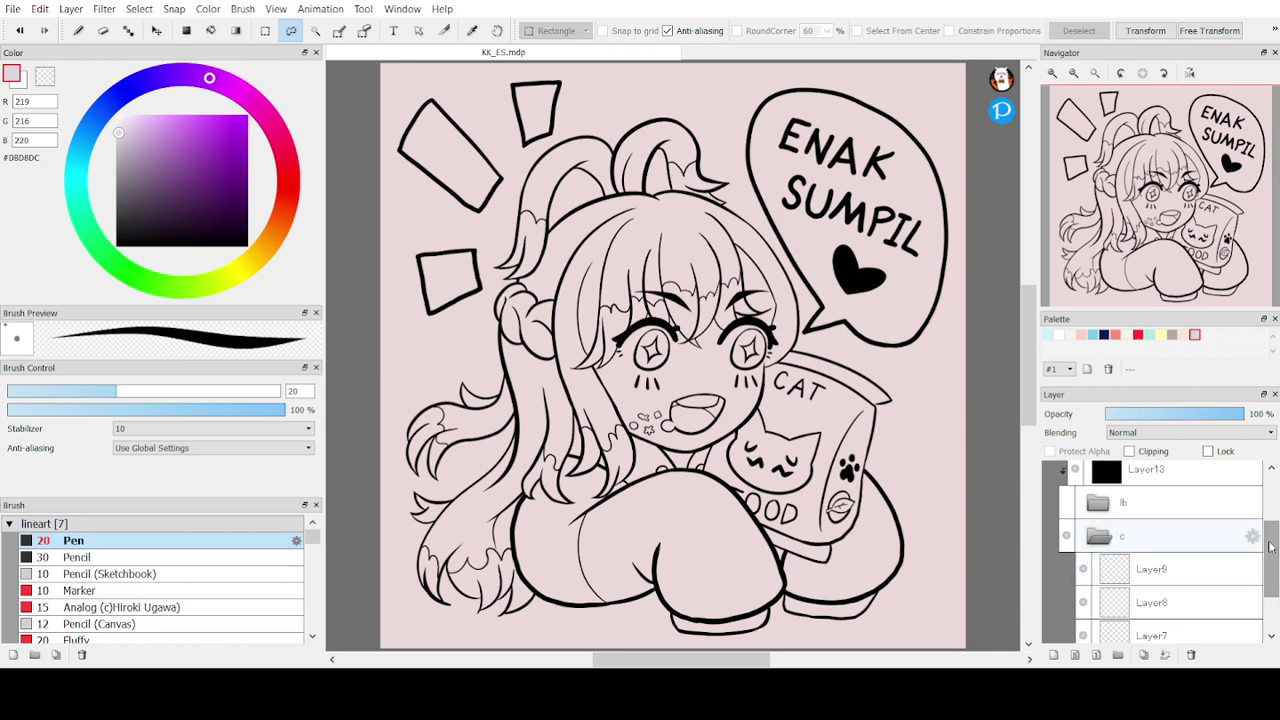
drag(1267, 545, 1267, 561)
click(1145, 605)
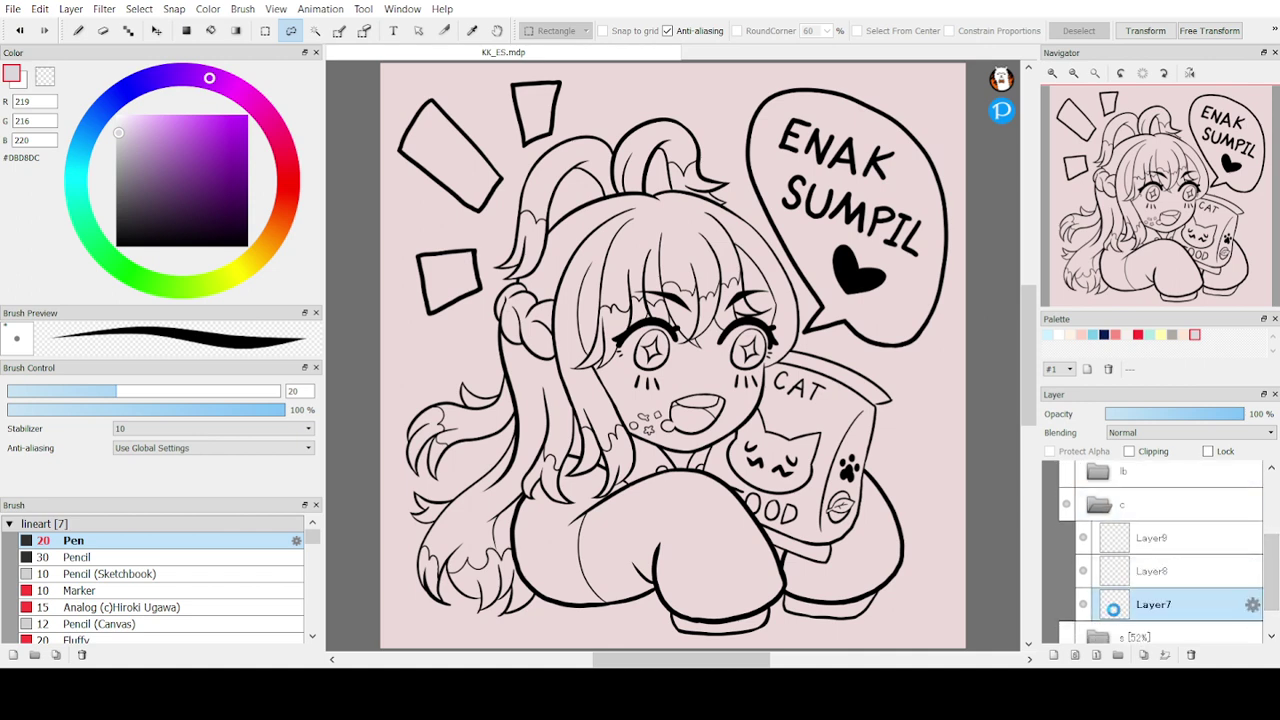
click(315, 31)
click(455, 98)
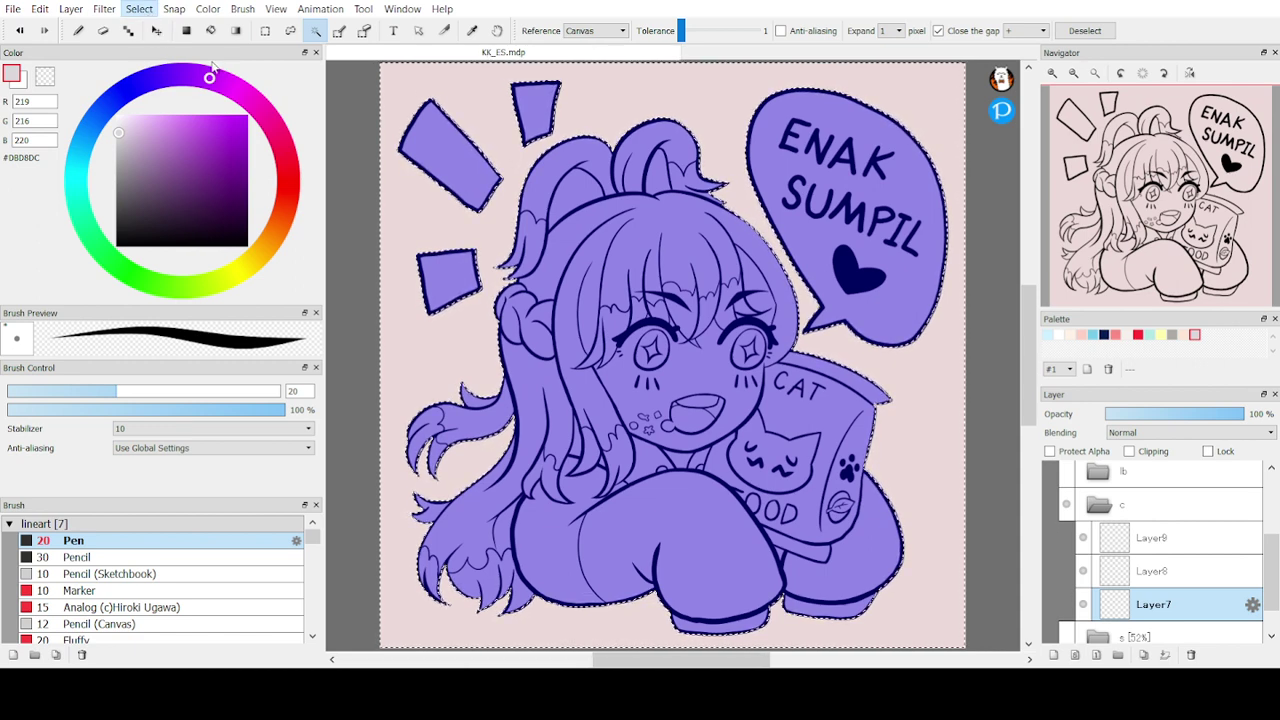
key(ctrl+i)
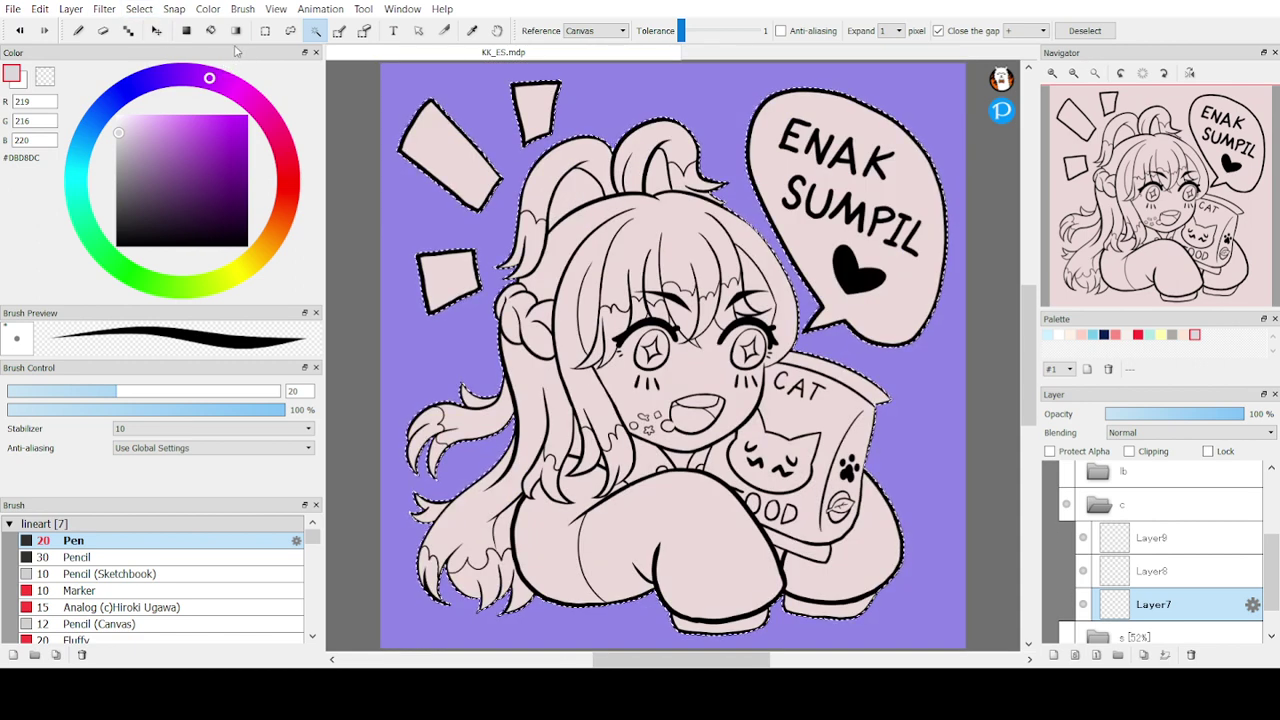
Redo the Magic Wand background selection with a 3-pixel expansion and invert it to select the artwork
key(ctrl+i)
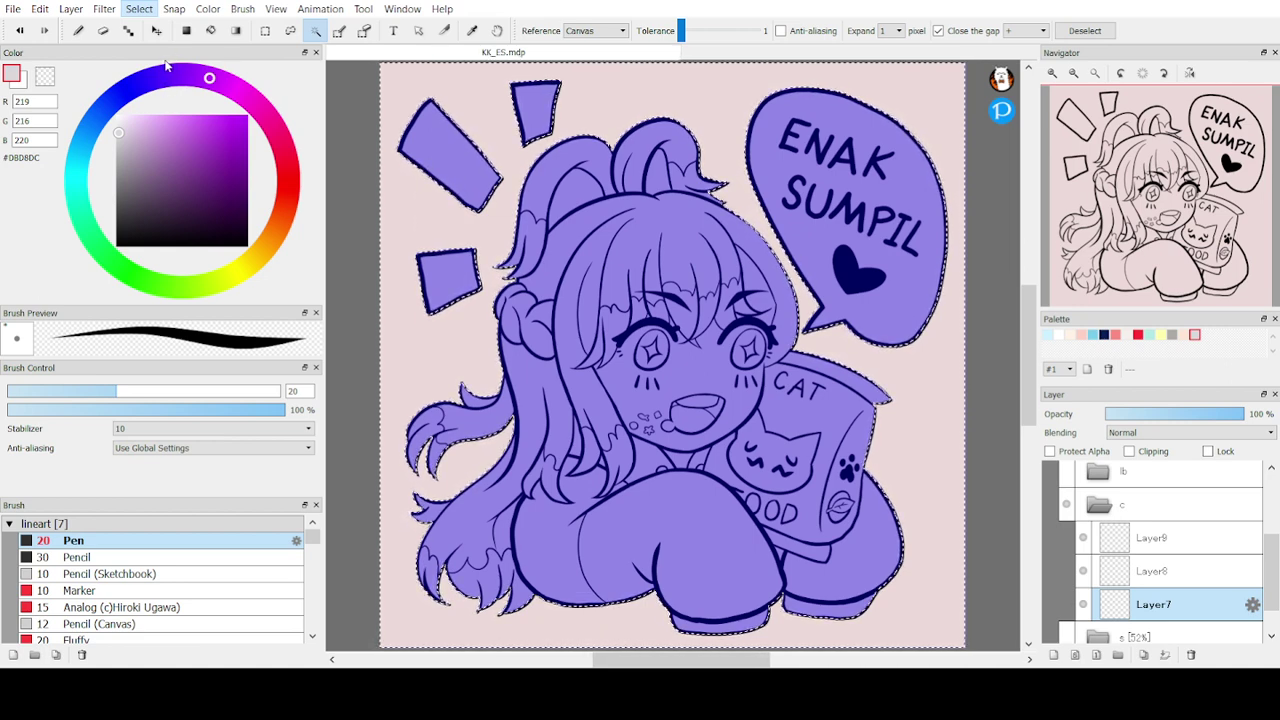
key(ctrl+i)
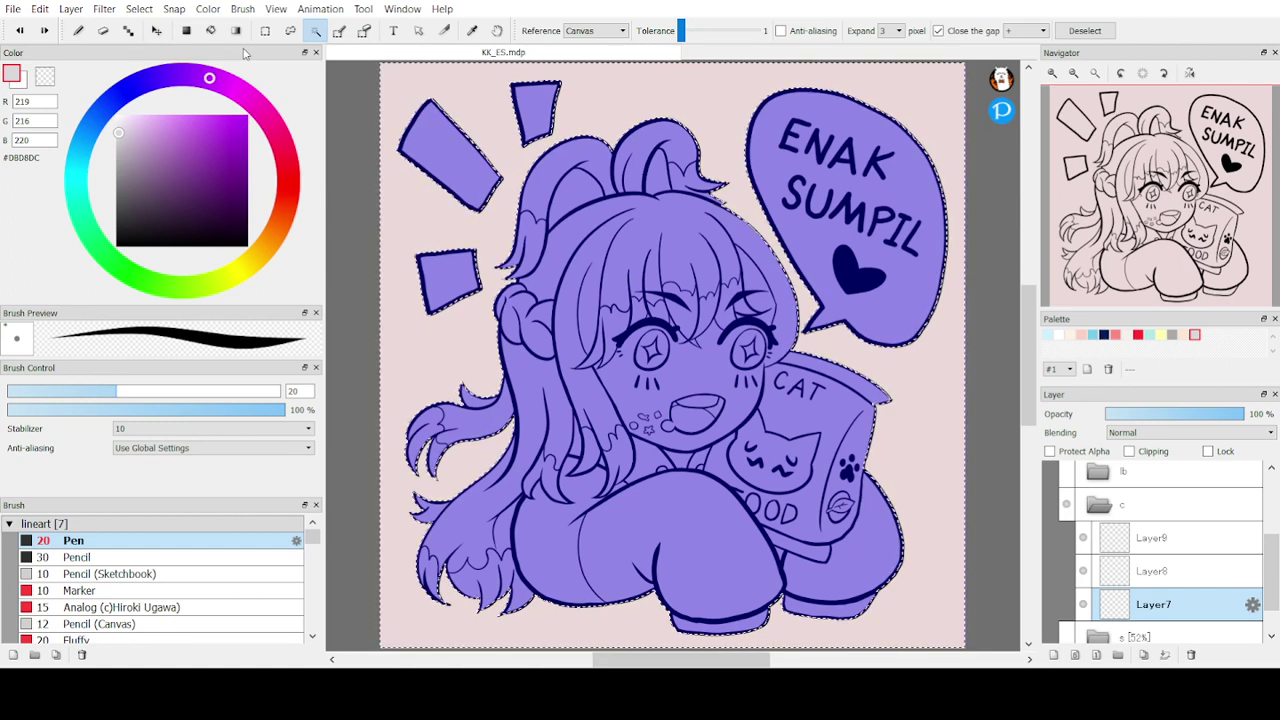
key(ctrl+d)
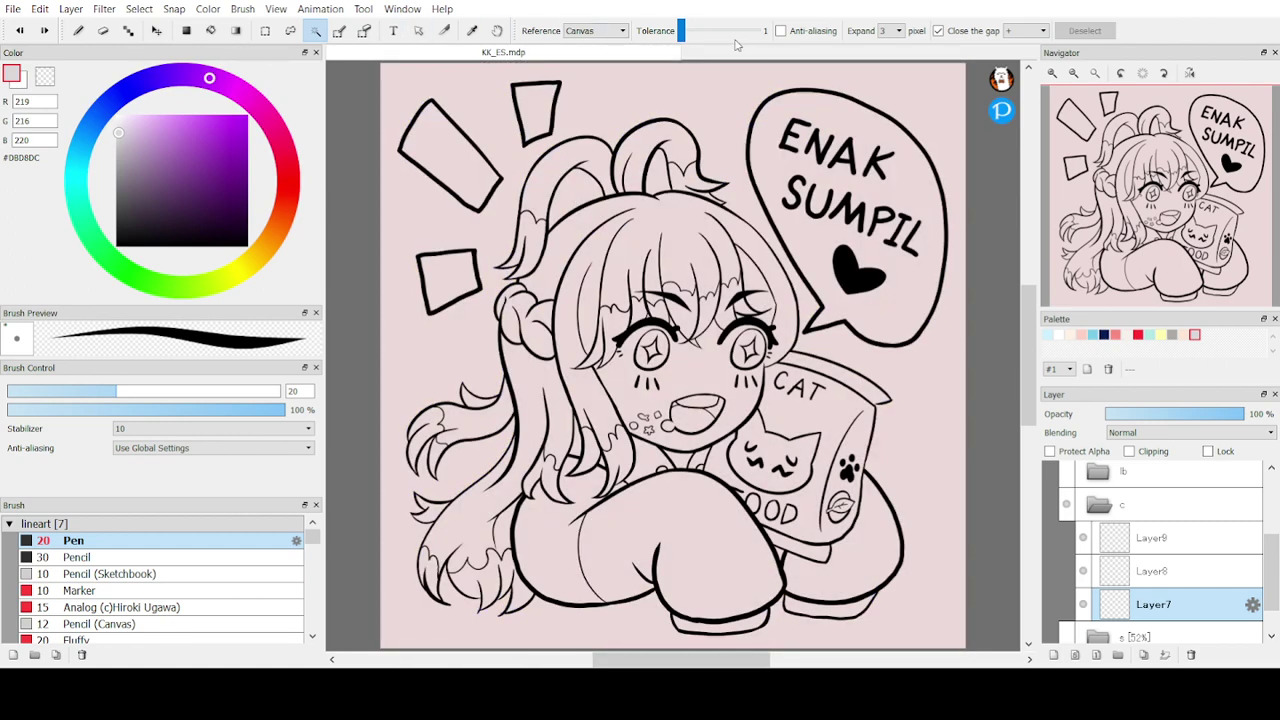
key(ctrl+z)
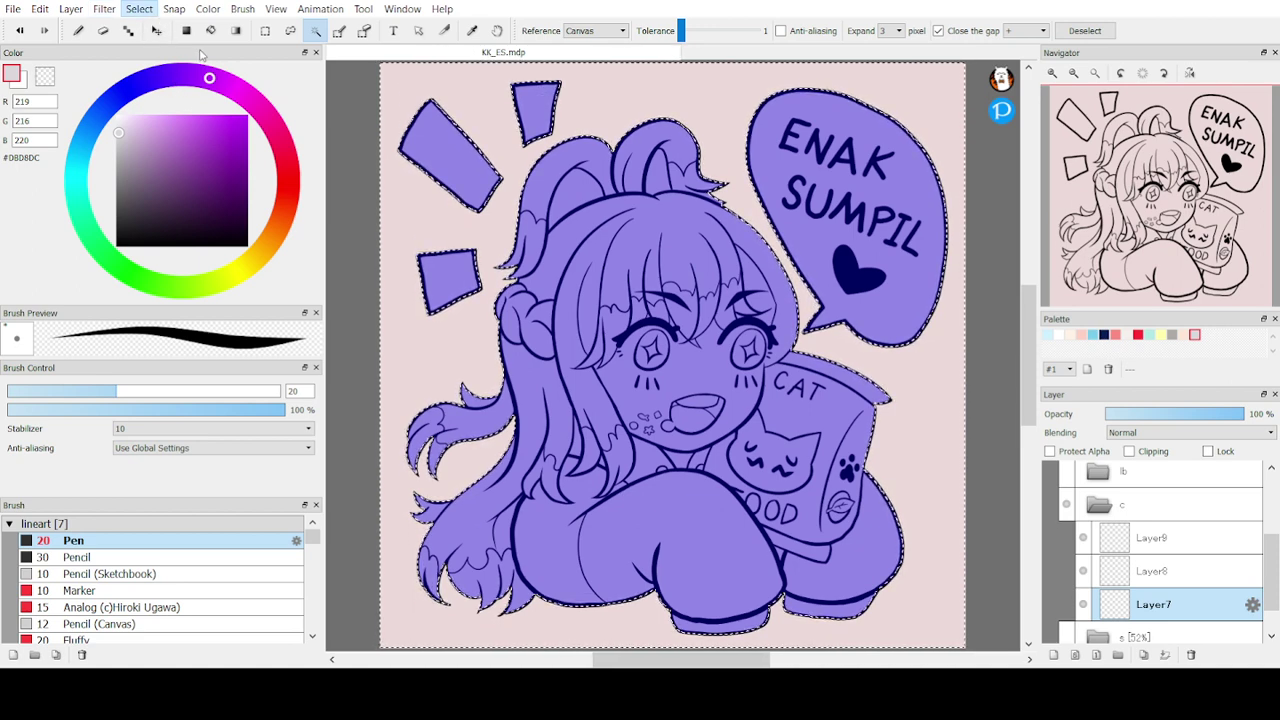
click(383, 71)
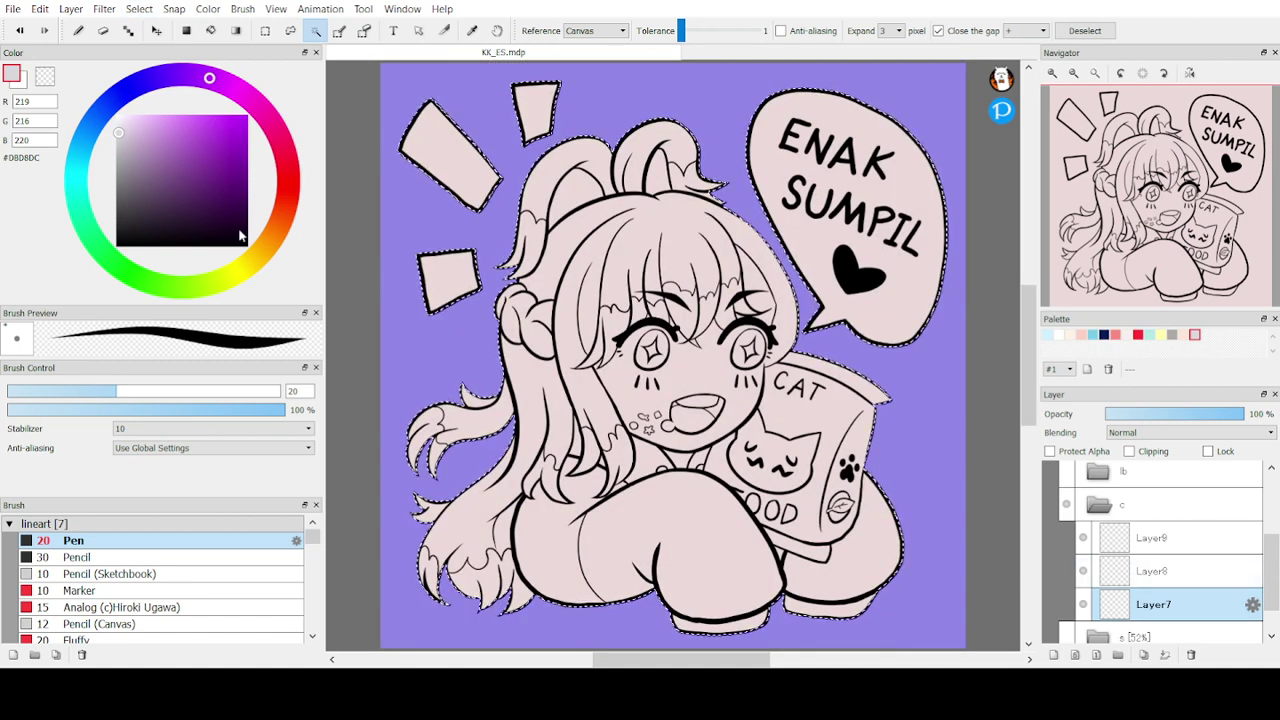
Fill the selected artwork silhouette on Layer7 with gray #BBBBBB using the Pen at size 1658, and clear the selection
mouse_move(152, 148)
mouse_down()
mouse_move(102, 84)
mouse_move(96, 174)
mouse_move(117, 170)
mouse_move(113, 192)
mouse_up()
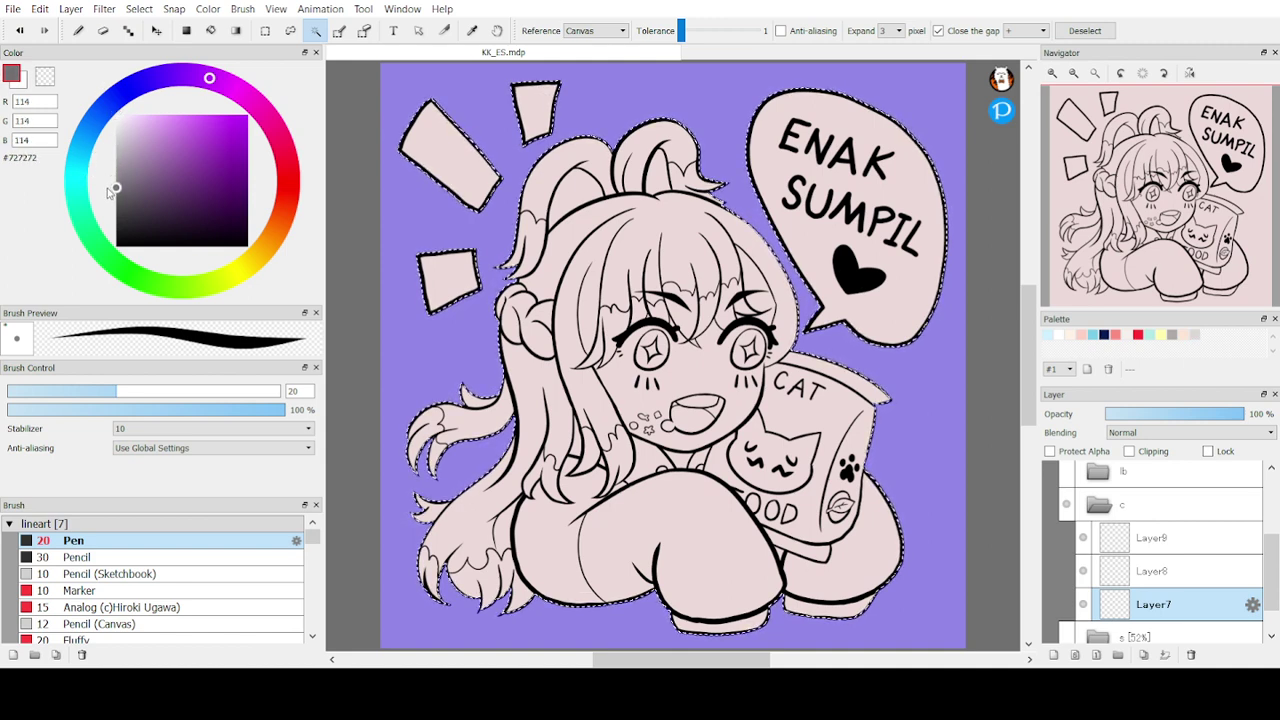
click(120, 152)
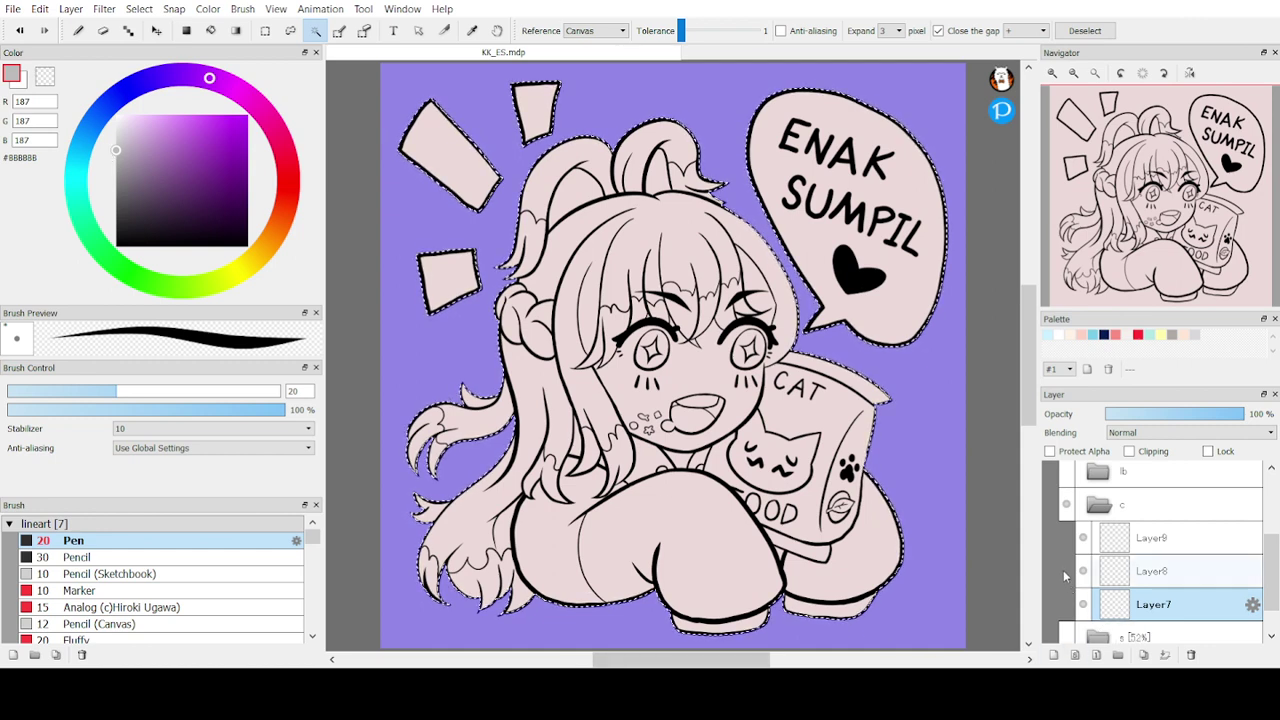
key(ctrl+d)
key(b)
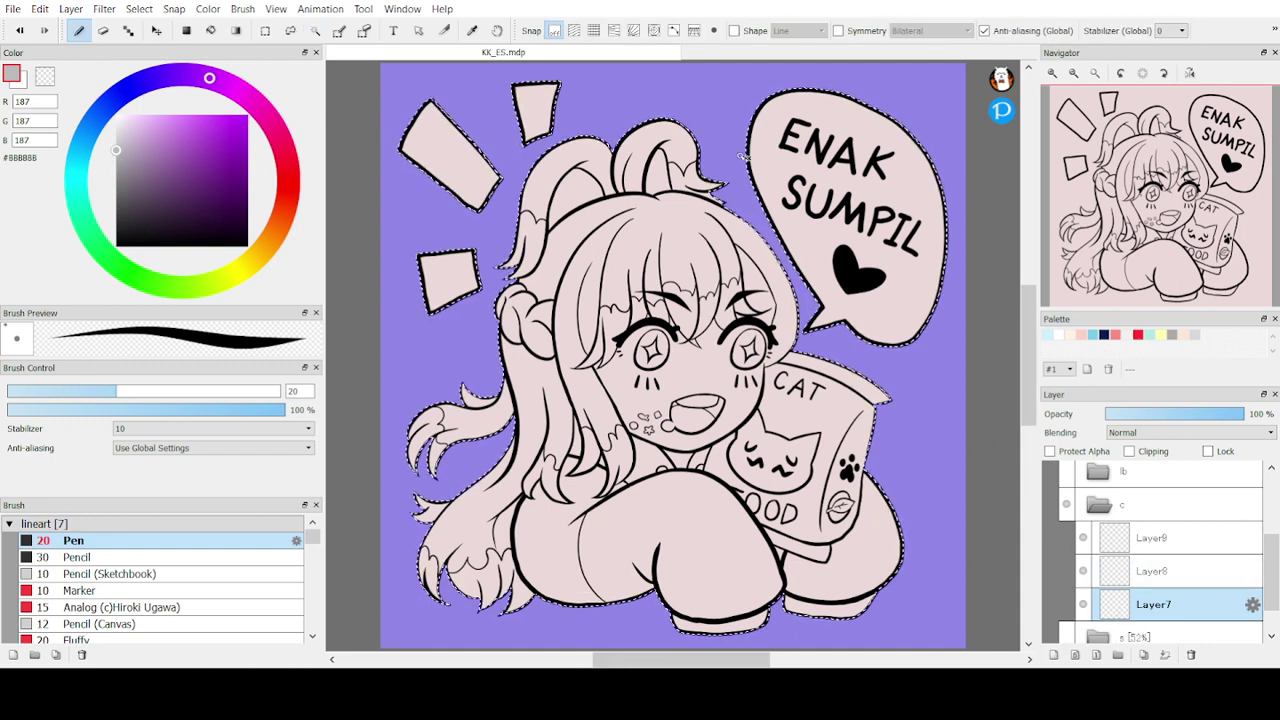
mouse_move(628, 307)
mouse_down()
mouse_move(870, 307)
mouse_move(575, 315)
mouse_move(835, 545)
mouse_move(820, 300)
mouse_move(830, 280)
mouse_move(630, 330)
mouse_move(617, 533)
mouse_up()
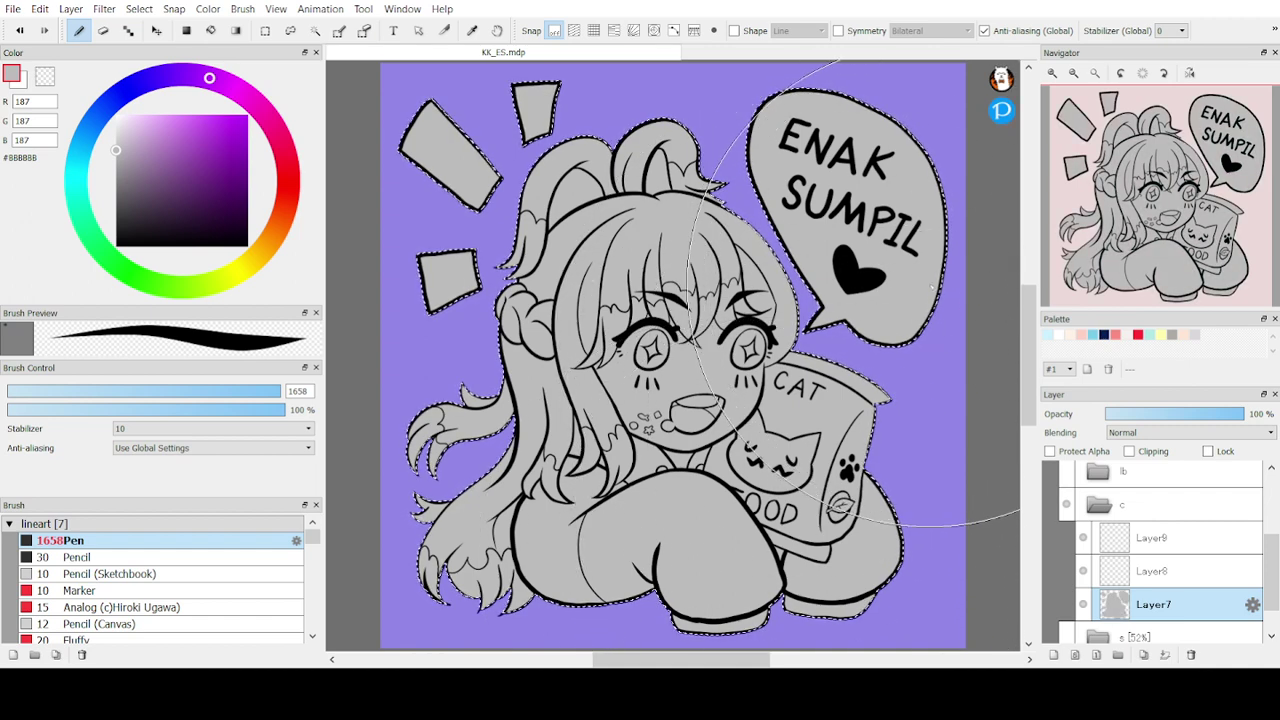
key(e)
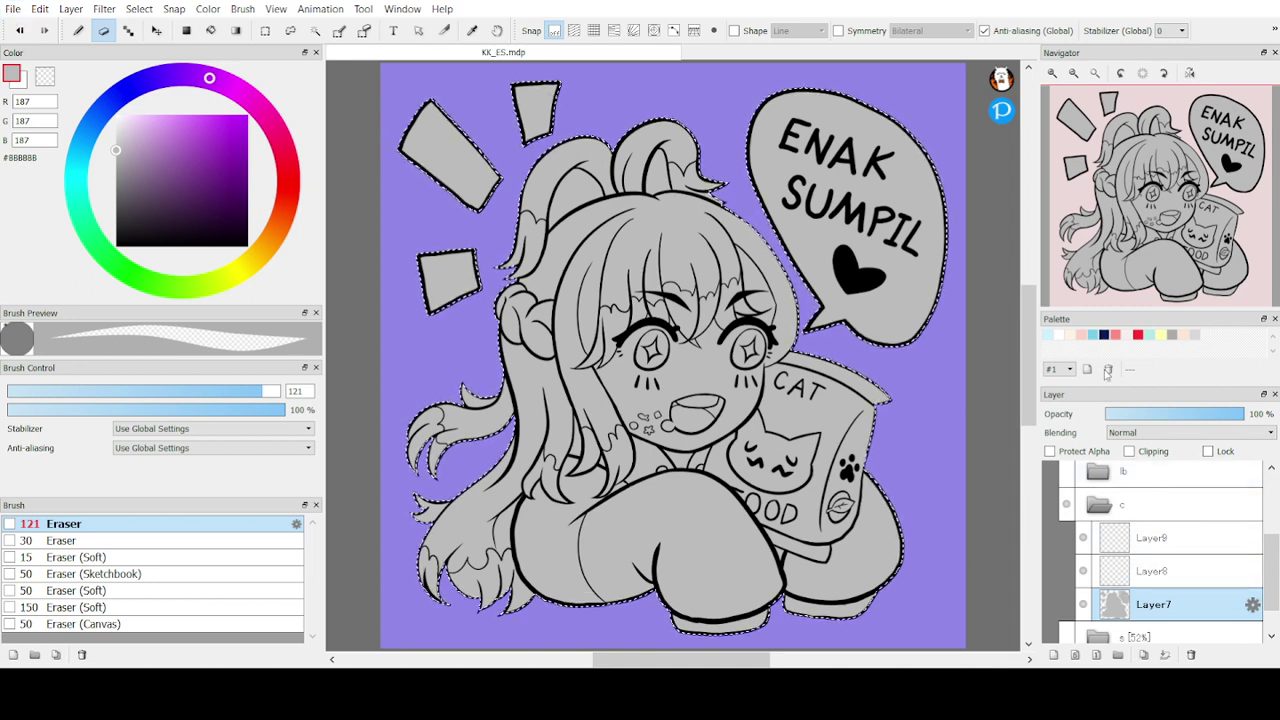
click(289, 31)
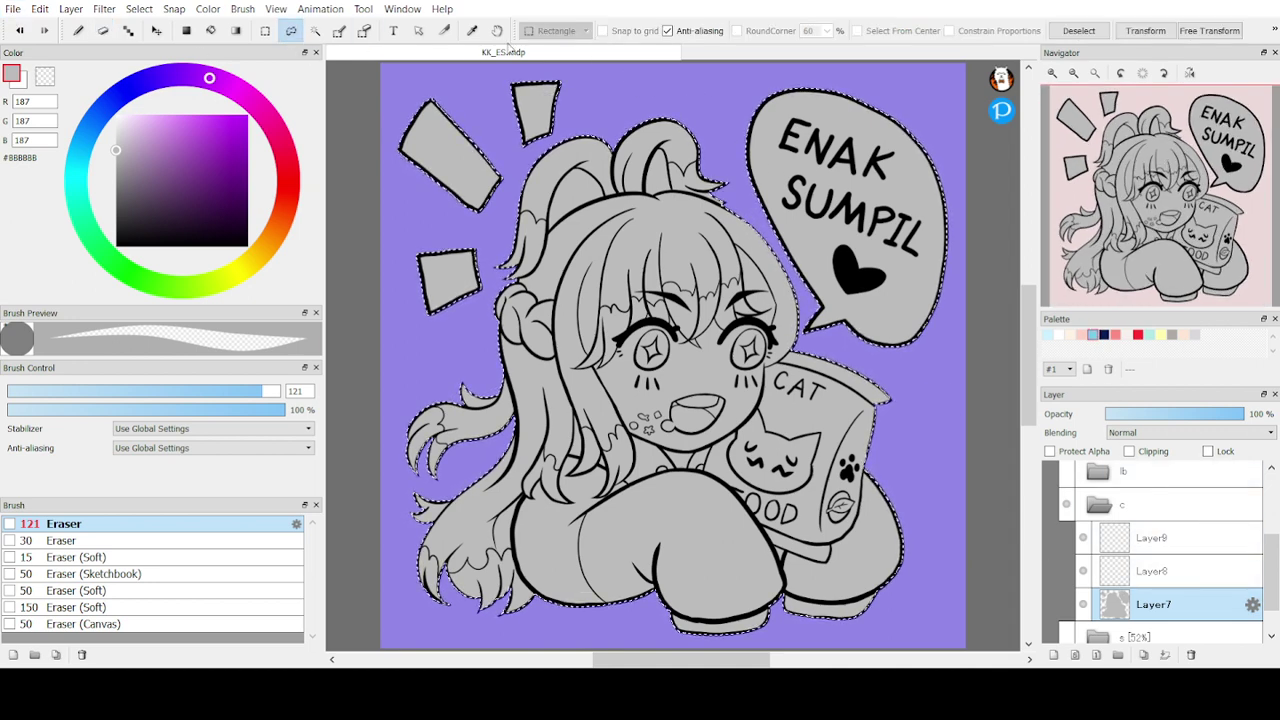
click(1082, 30)
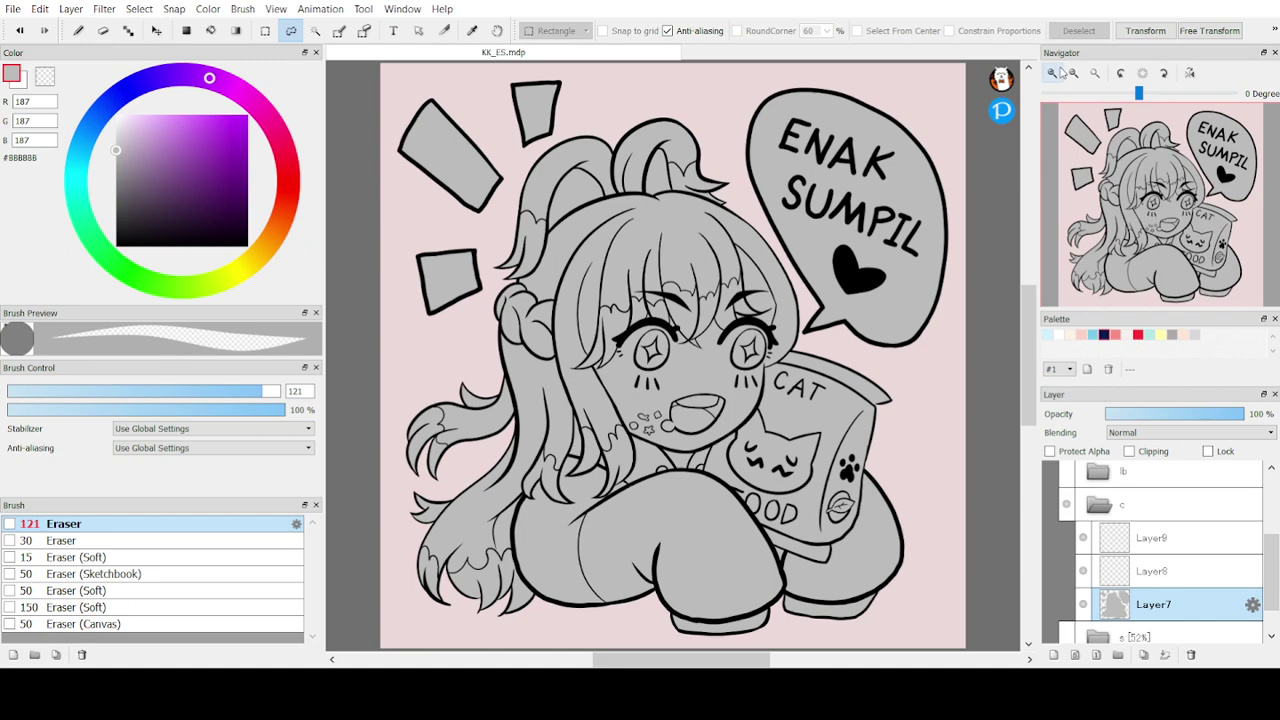
Erase the gray fill from the open gaps inside the two hair loops above the head with a size 38 Eraser
click(1058, 74)
click(1058, 74)
click(1058, 74)
click(1058, 74)
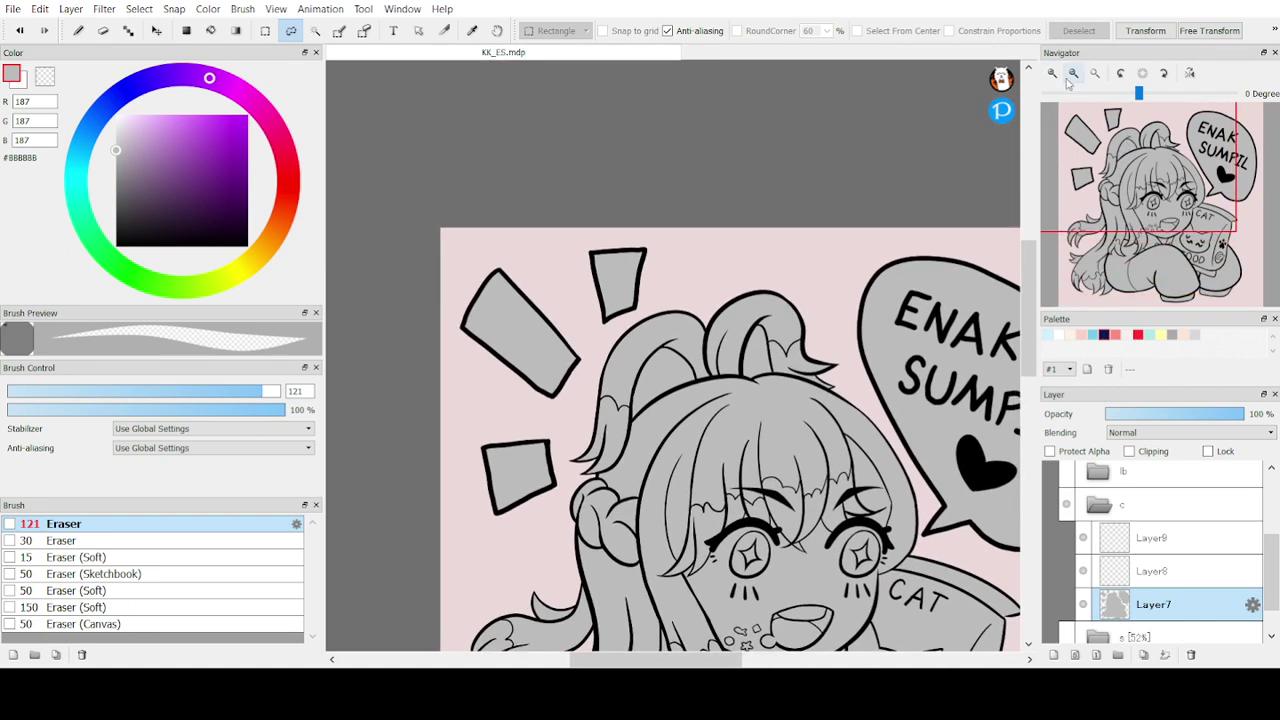
click(1073, 74)
click(1073, 74)
click(1125, 160)
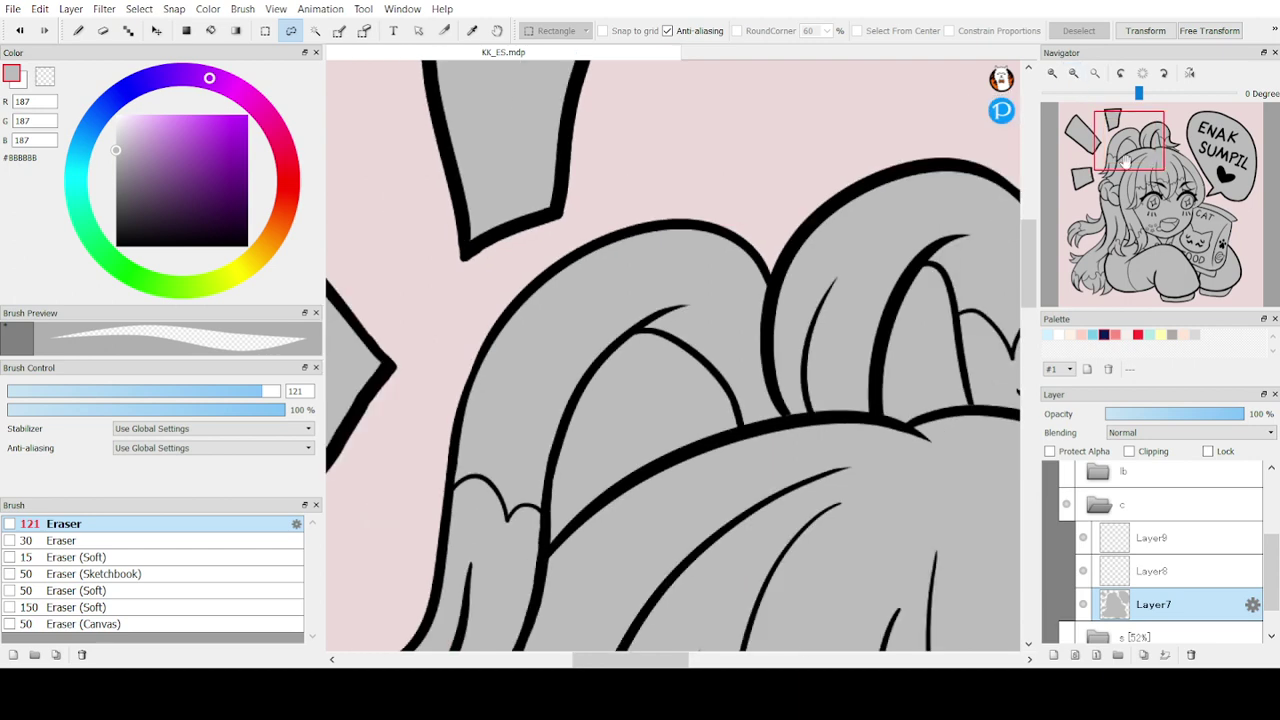
mouse_move(1125, 160)
mouse_down()
mouse_move(1132, 190)
mouse_move(1128, 164)
mouse_up()
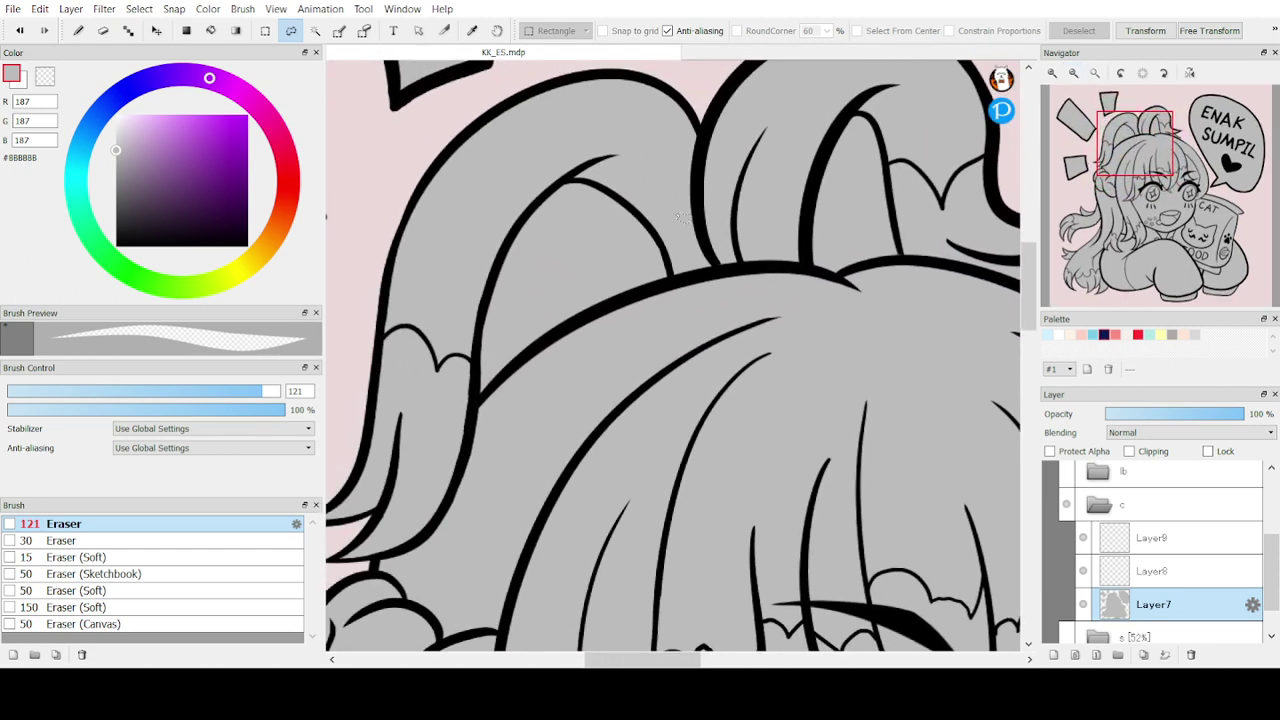
key(e)
drag(212, 392, 182, 394)
mouse_move(556, 258)
mouse_down()
mouse_move(576, 198)
mouse_move(534, 242)
mouse_move(549, 220)
mouse_move(501, 335)
mouse_move(603, 227)
mouse_move(585, 203)
mouse_move(664, 273)
mouse_move(588, 298)
mouse_move(613, 289)
mouse_move(576, 296)
mouse_move(608, 266)
mouse_move(581, 265)
mouse_move(541, 302)
mouse_move(562, 294)
mouse_move(565, 311)
mouse_move(502, 345)
mouse_move(483, 402)
mouse_up()
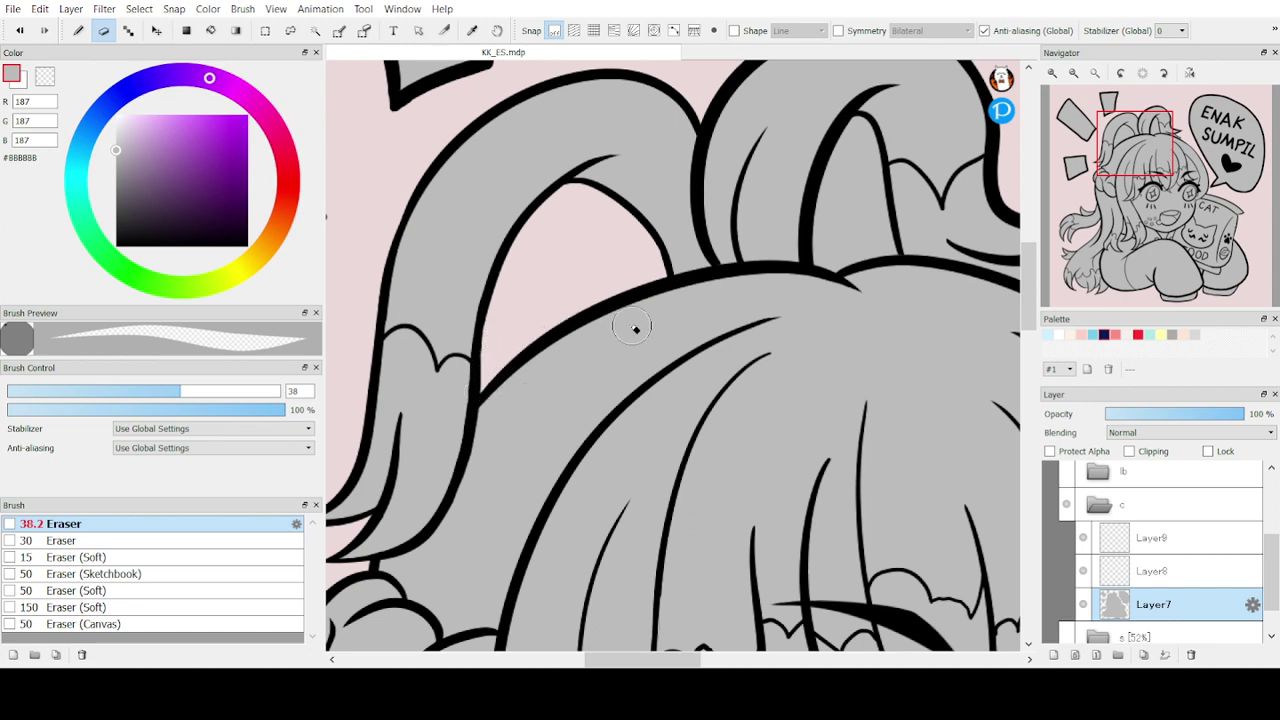
mouse_move(860, 149)
mouse_down()
mouse_move(856, 128)
mouse_move(870, 138)
mouse_move(888, 244)
mouse_move(834, 264)
mouse_move(822, 260)
mouse_move(851, 163)
mouse_move(830, 200)
mouse_move(851, 249)
mouse_move(957, 167)
mouse_move(975, 170)
mouse_up()
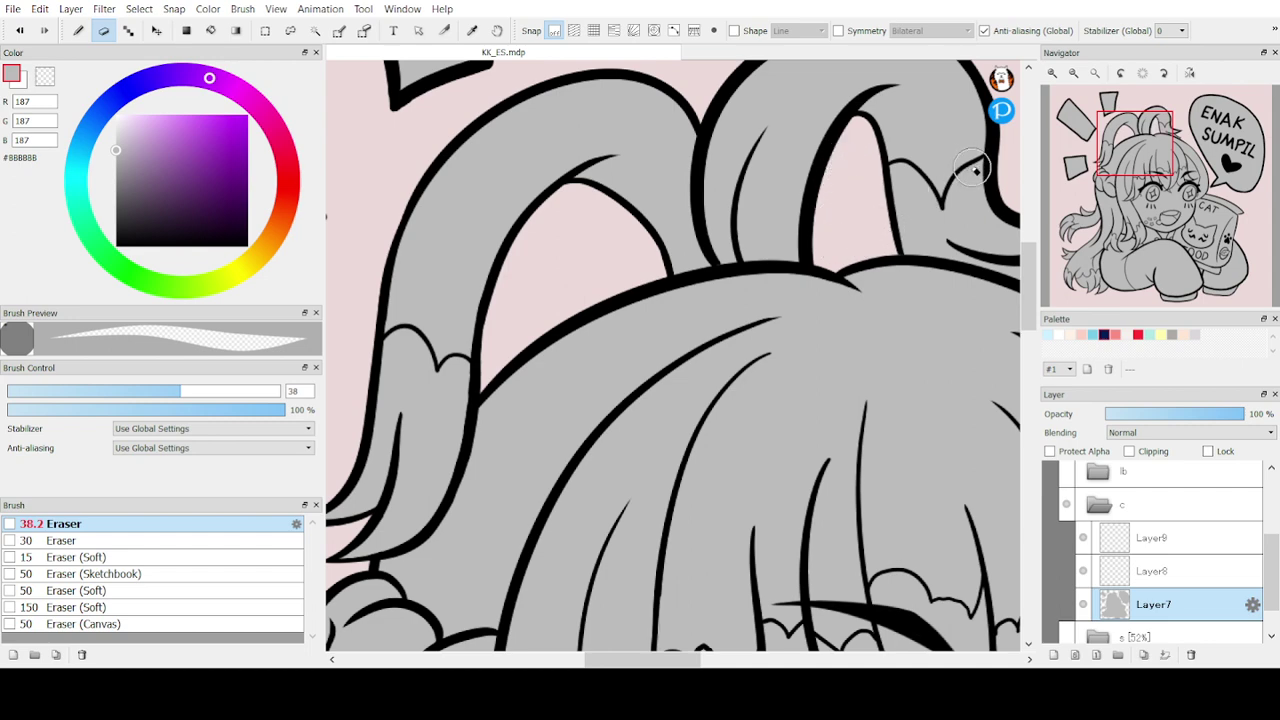
click(1092, 75)
click(1095, 79)
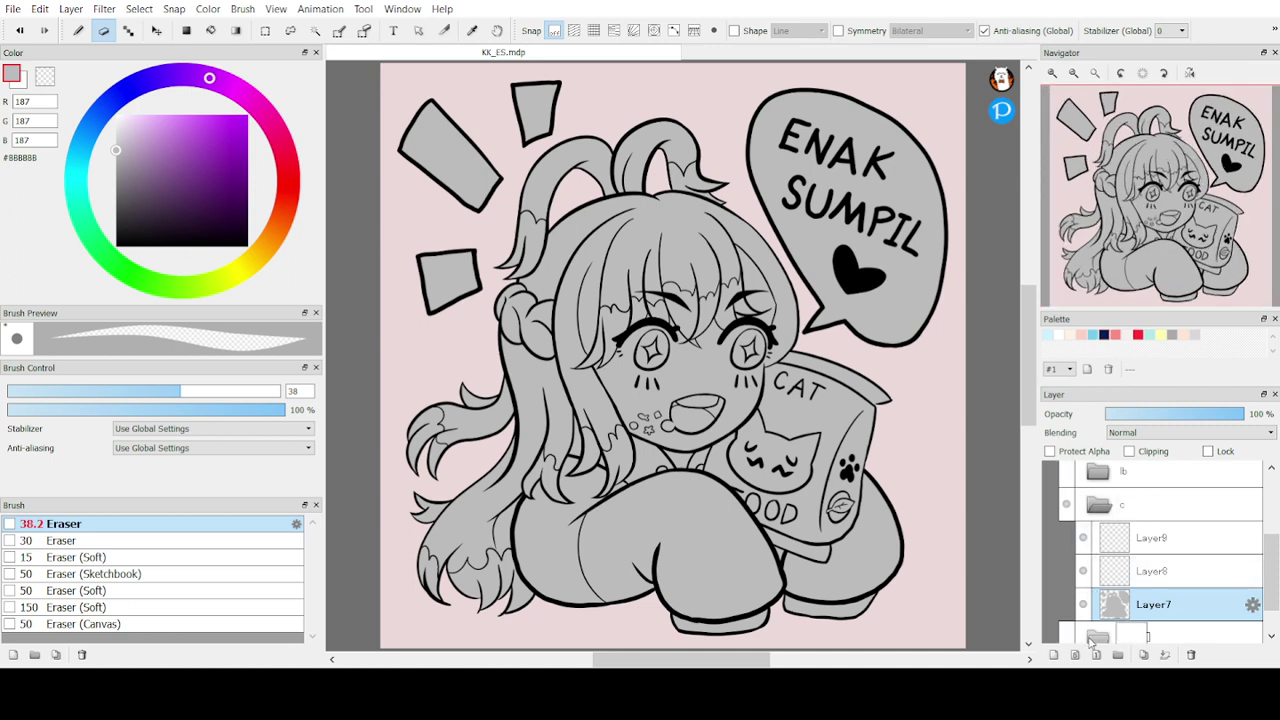
Create a new layer folder directly above Layer7 inside folder c
click(1117, 655)
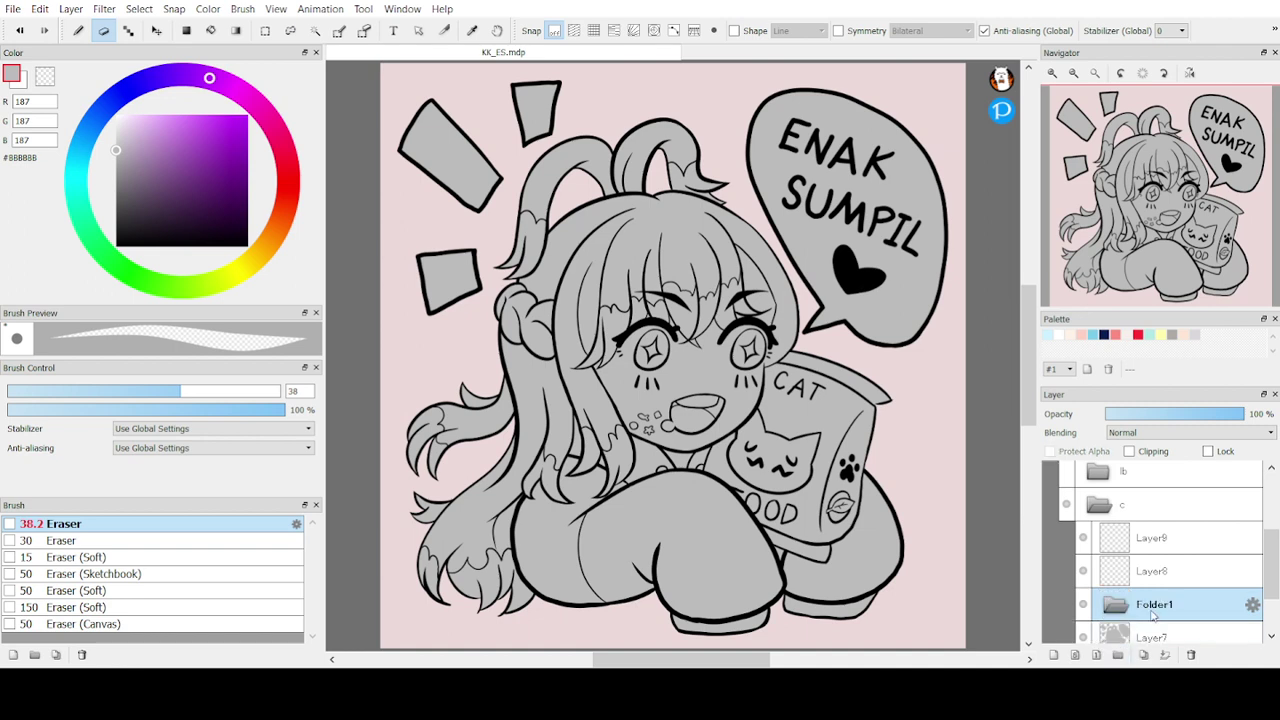
scroll(1270, 578, down, 2)
scroll(1270, 578, down, 2)
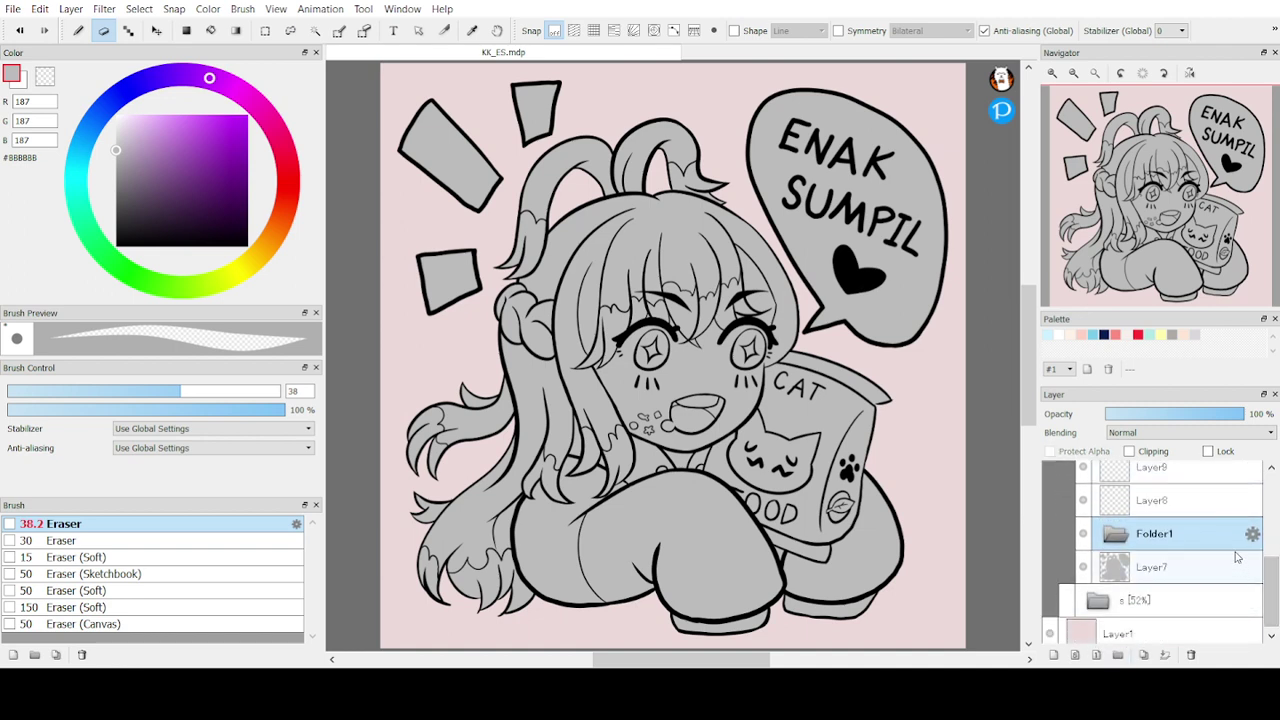
double_click(1150, 534)
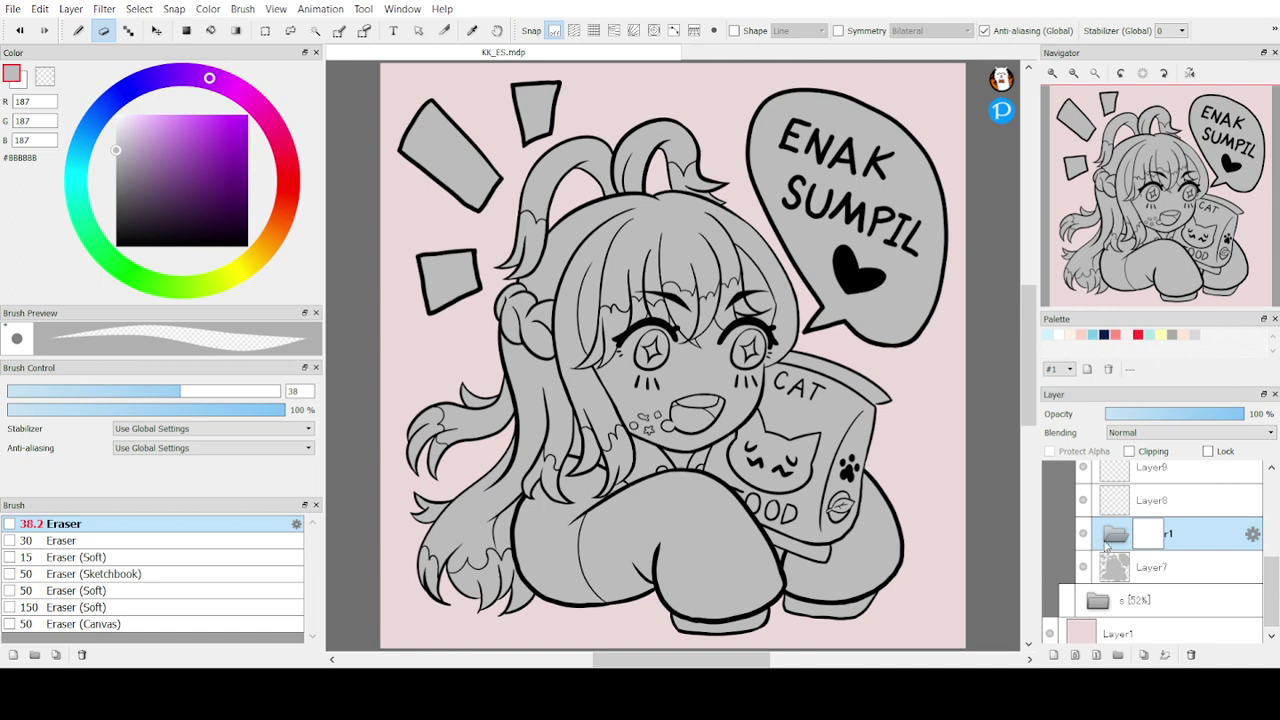
key(Return)
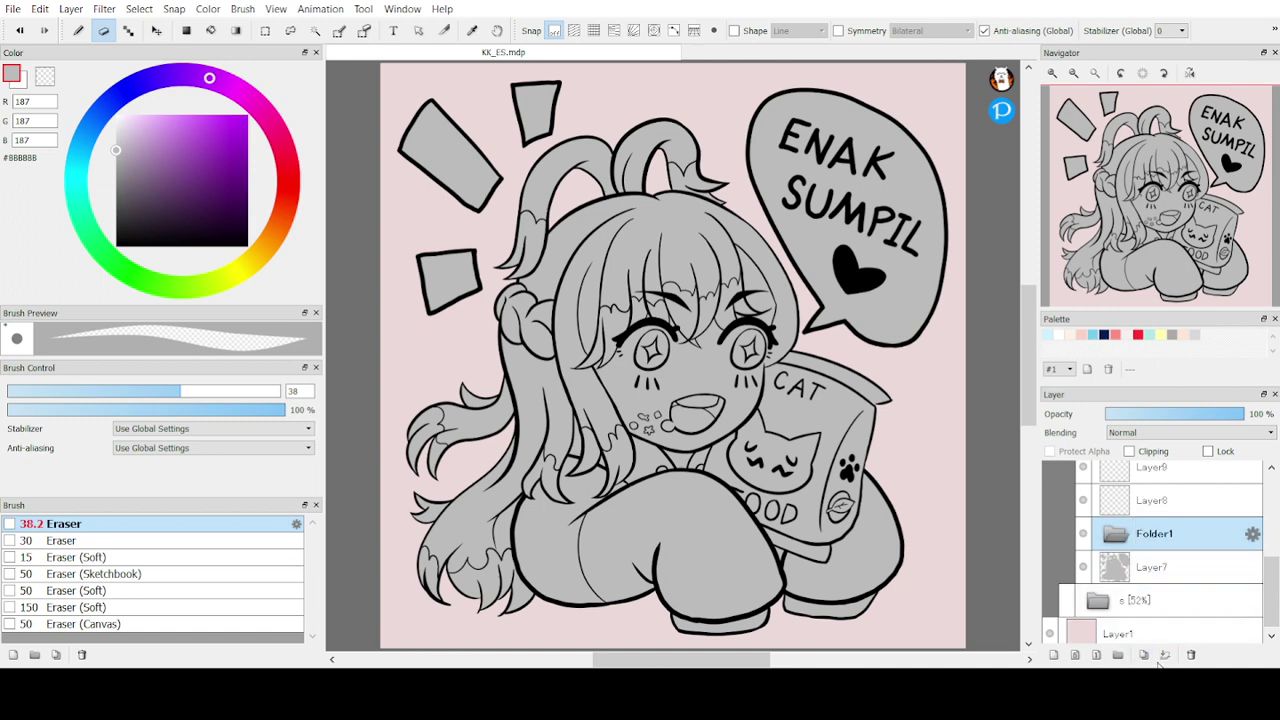
double_click(1104, 601)
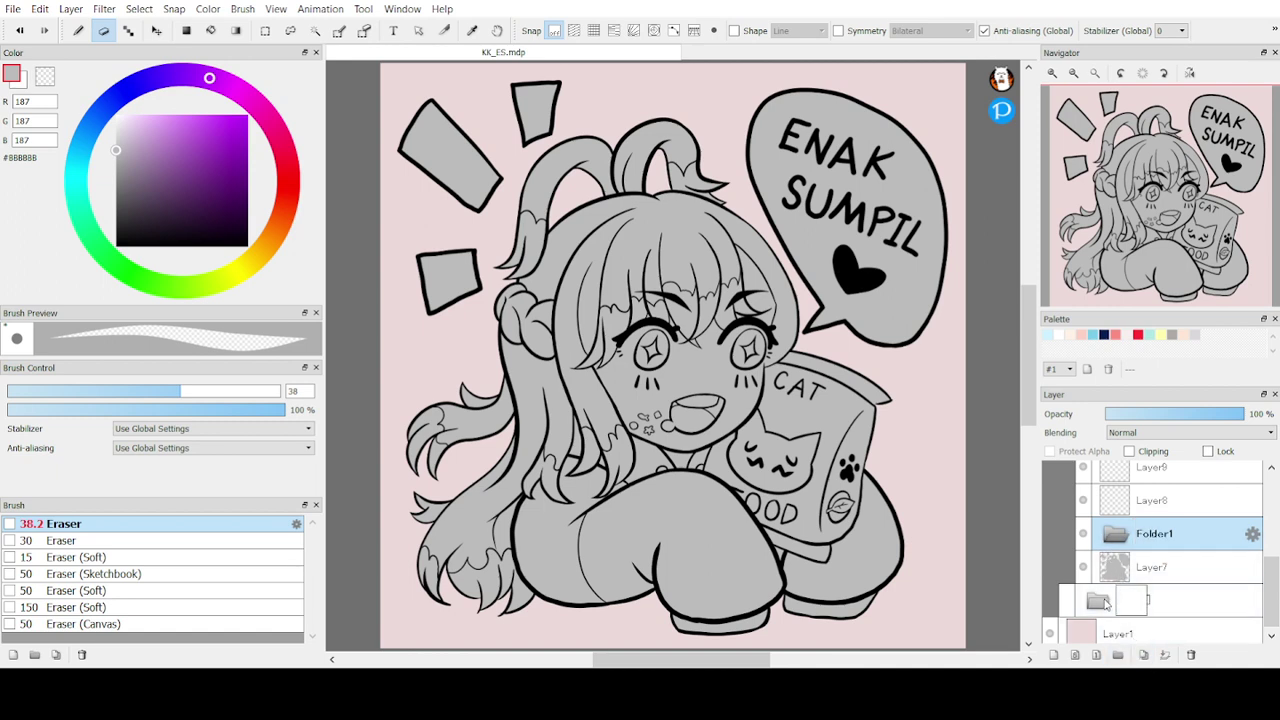
key(Return)
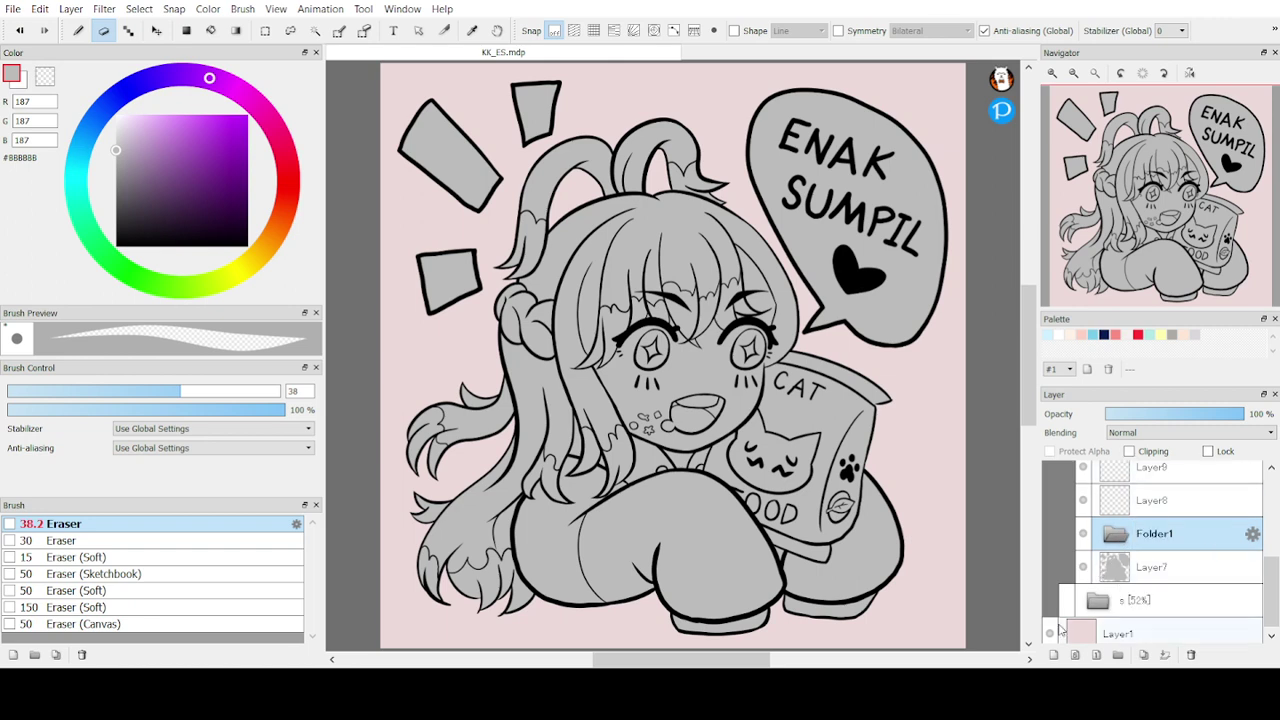
Add several new layers inside Folder1 and clip the folder to Layer7
click(1055, 655)
click(1055, 655)
click(1055, 655)
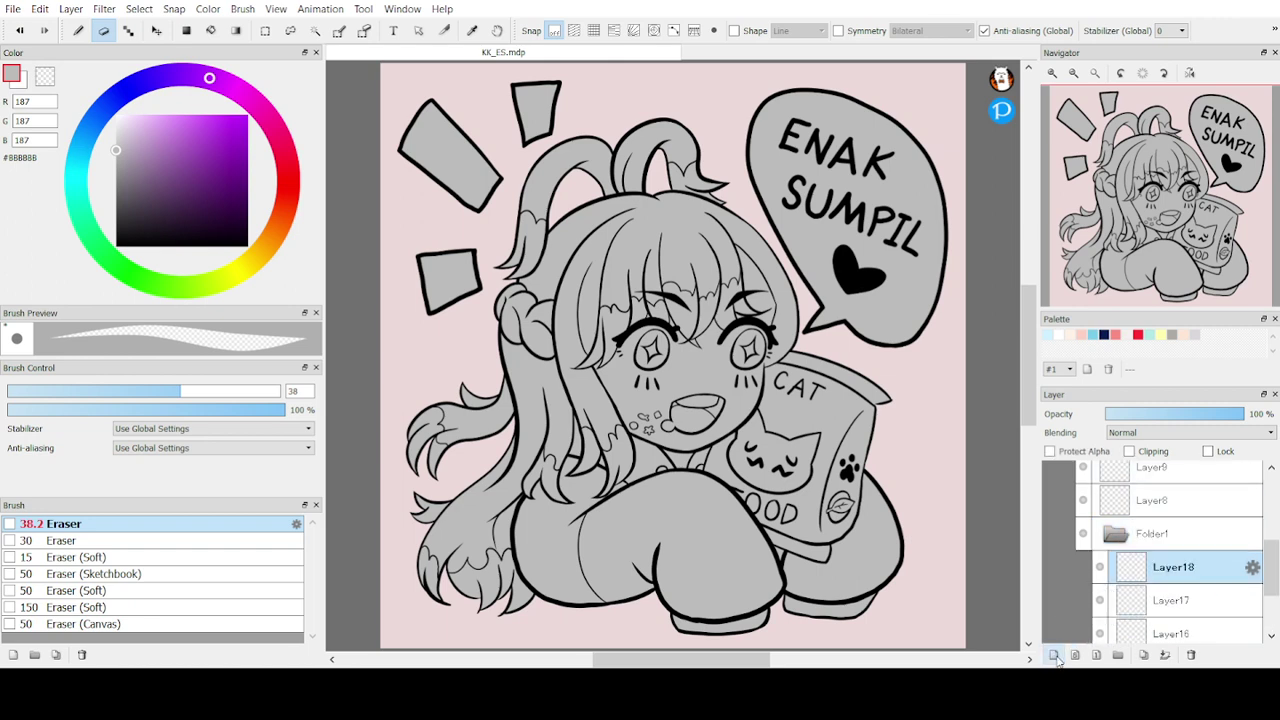
click(1115, 533)
click(1129, 451)
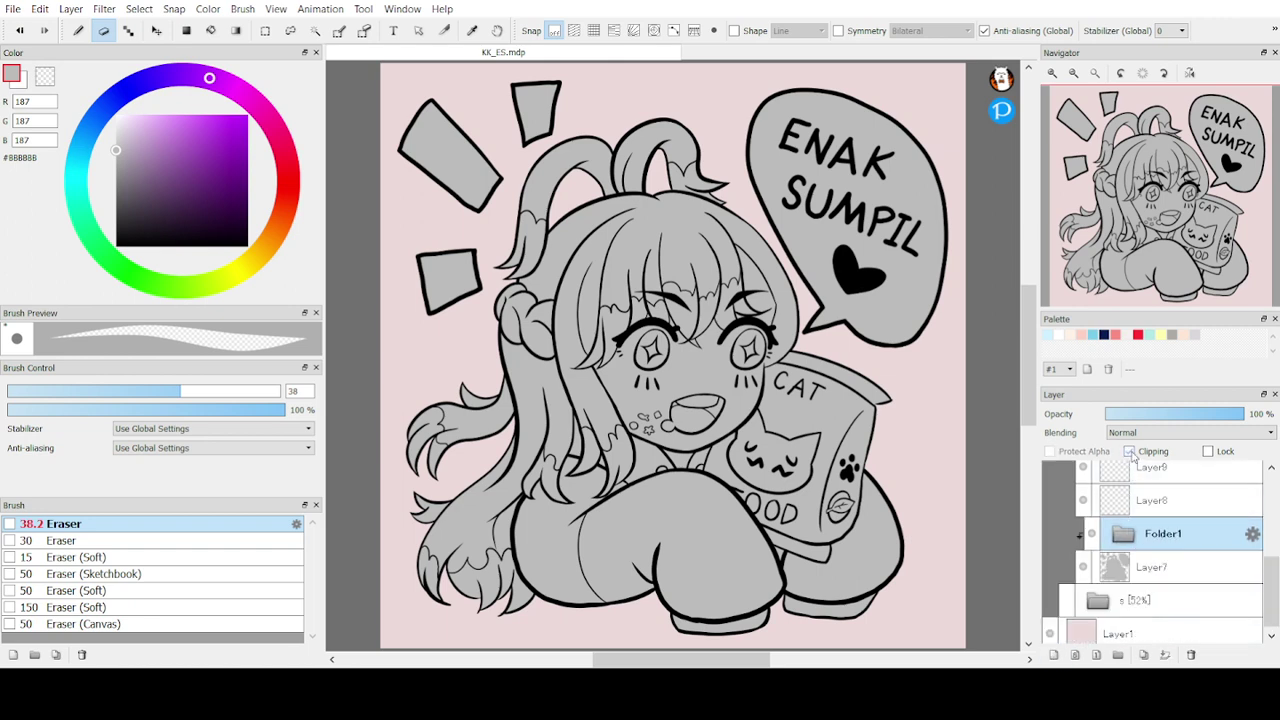
Delete the empty layers Layer9 and Layer8 above Folder1
click(1130, 476)
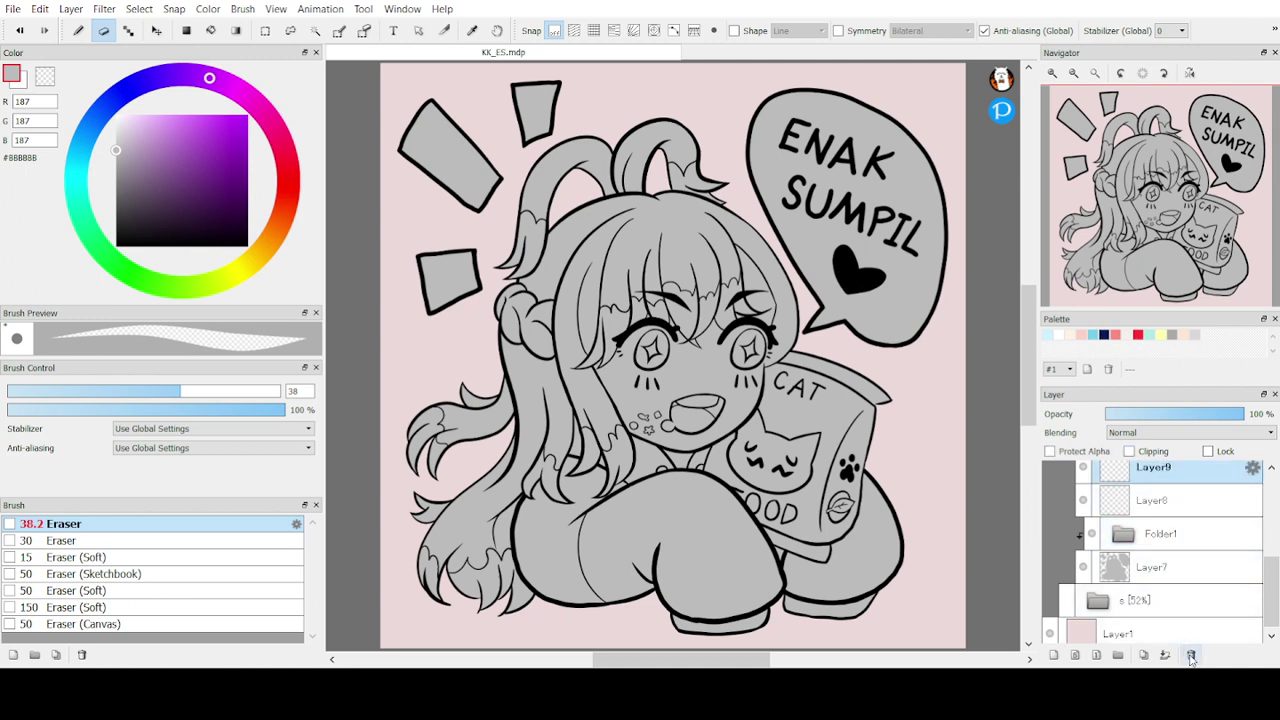
click(1191, 656)
click(1191, 656)
click(1191, 656)
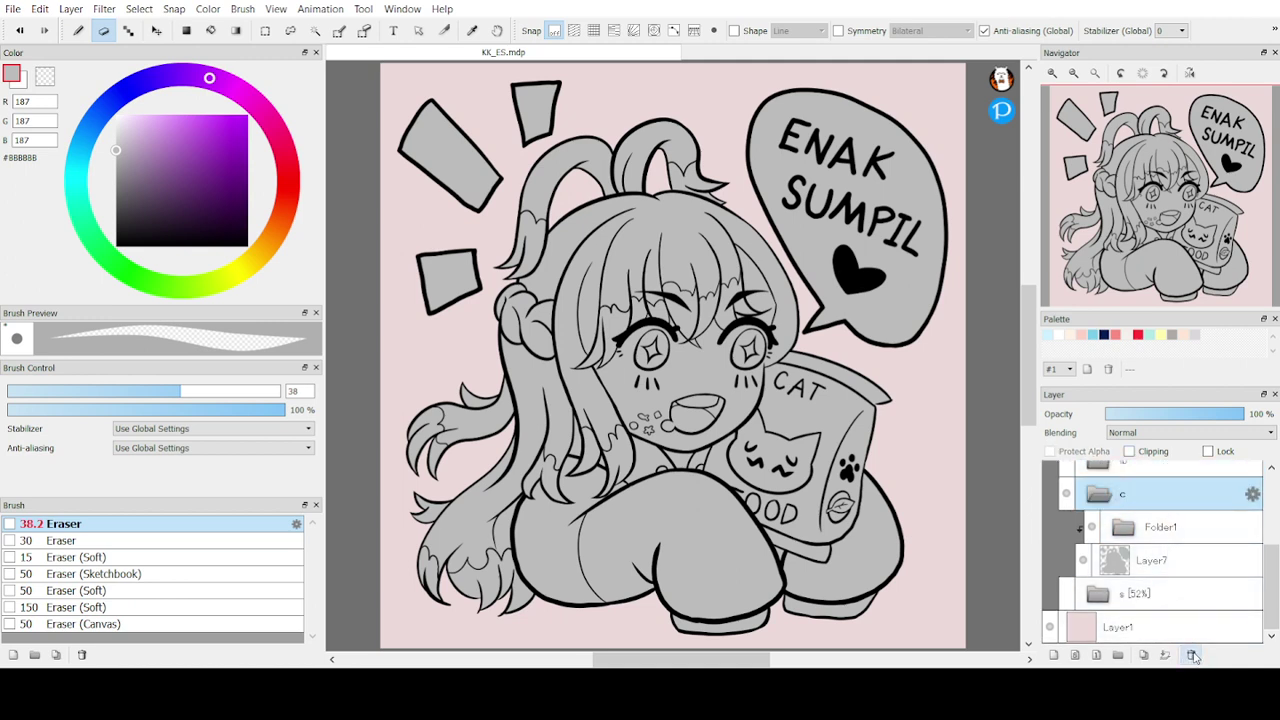
Expand Folder1 and make its lowest layer, Layer16, the active layer
double_click(1128, 533)
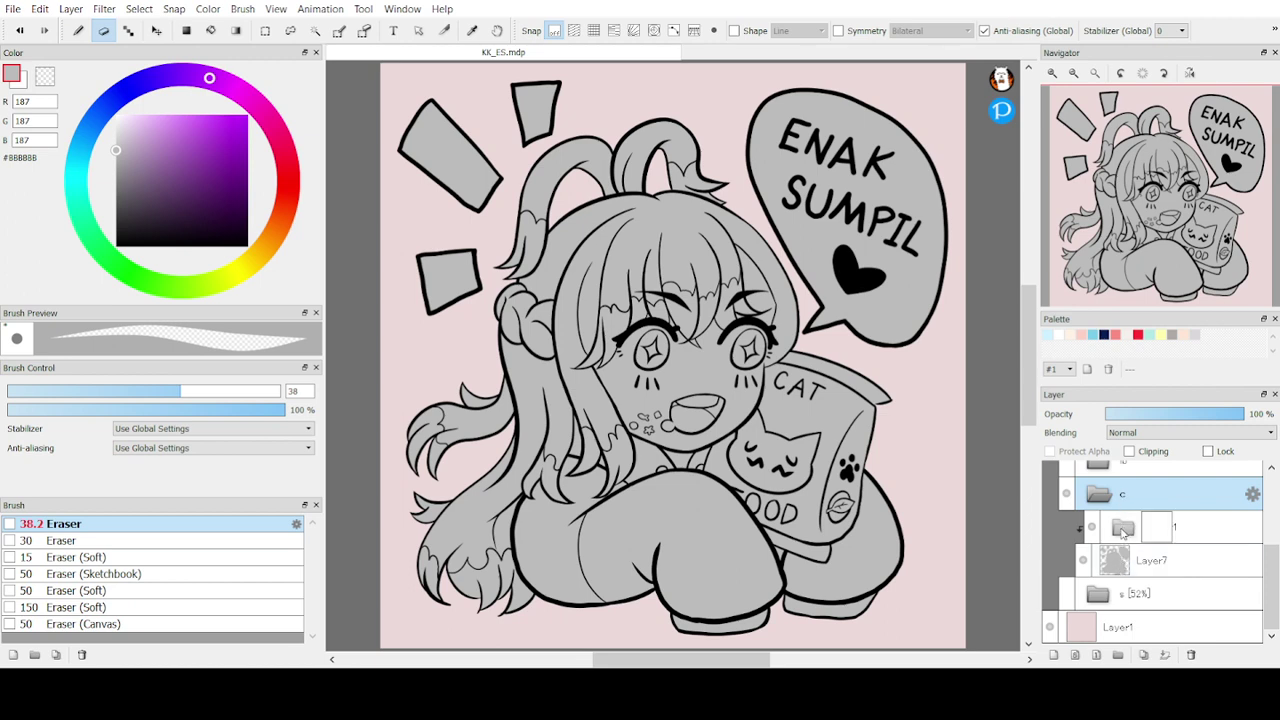
click(1123, 533)
drag(1267, 560, 1267, 585)
click(1138, 596)
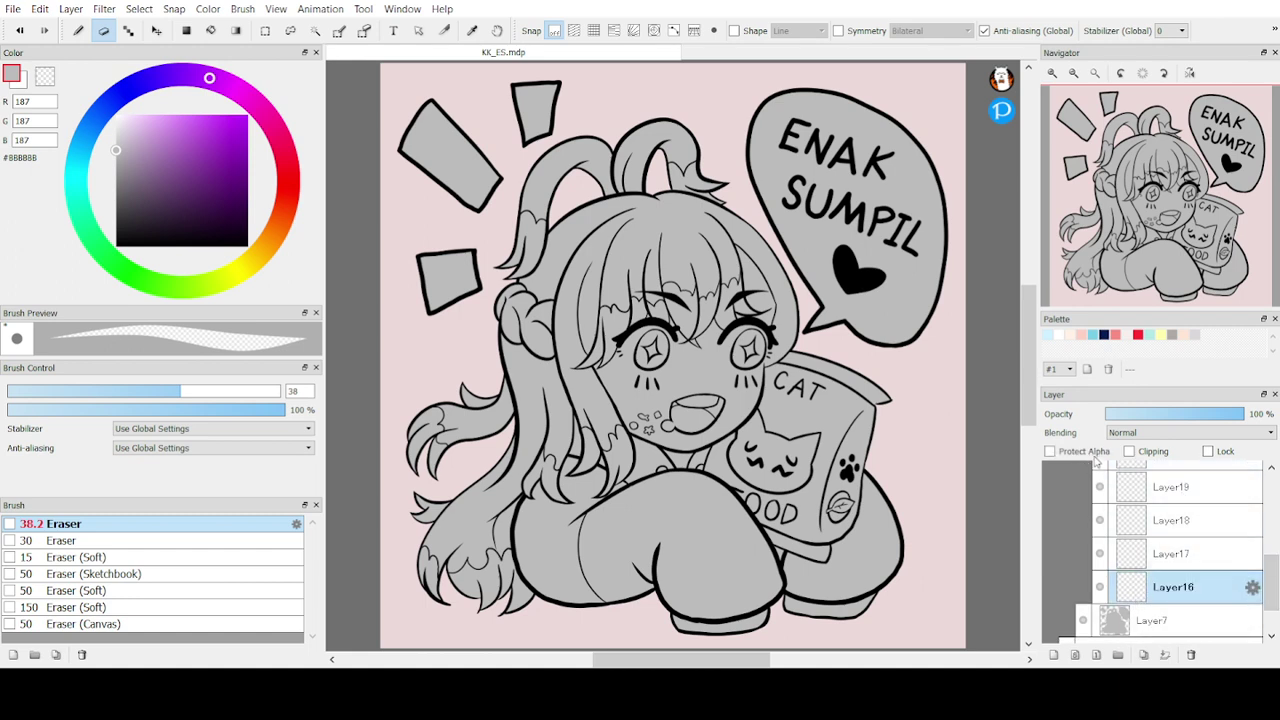
Bucket-fill the two looped hair strands above the head with light blue #CDF0FF on Layer16
key(b)
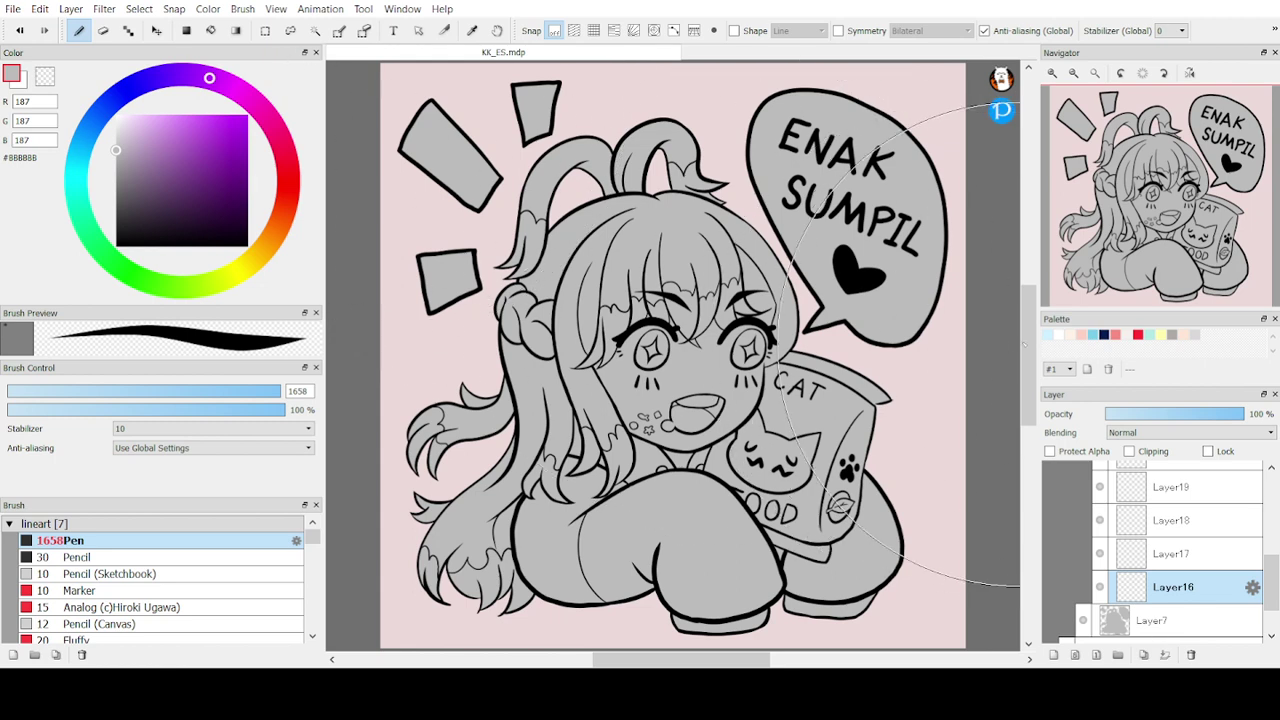
click(1048, 336)
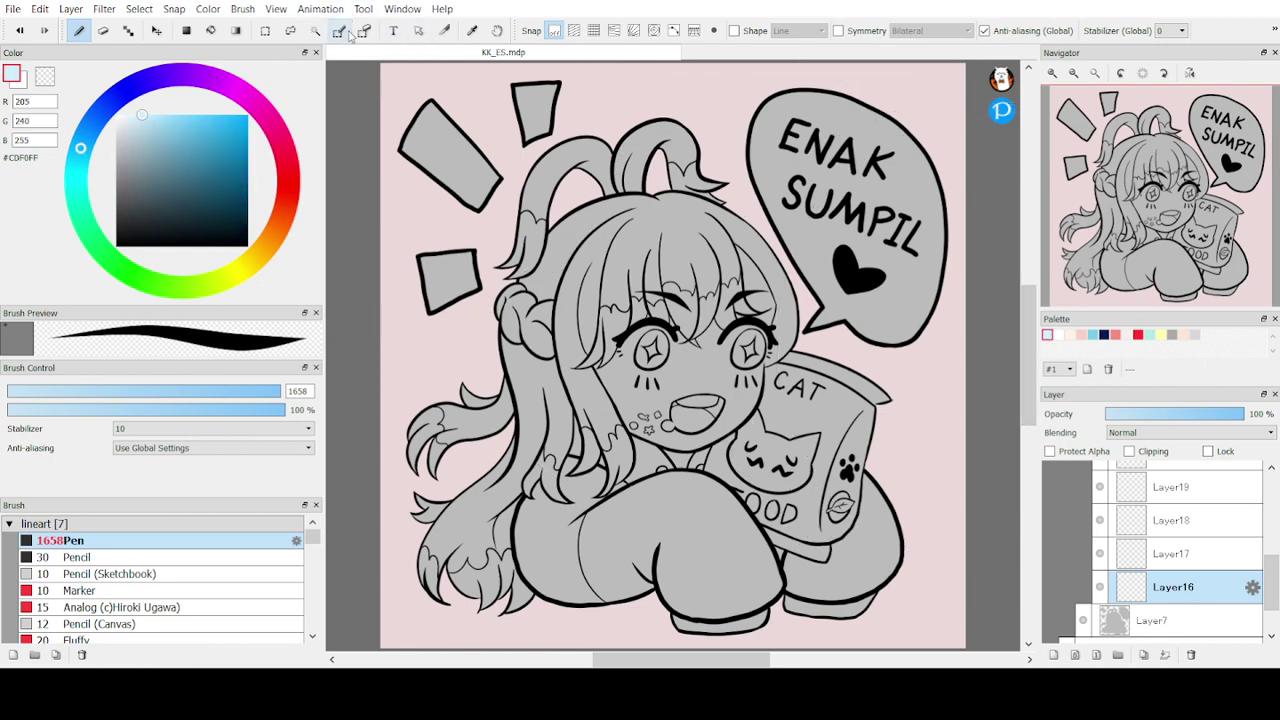
click(144, 391)
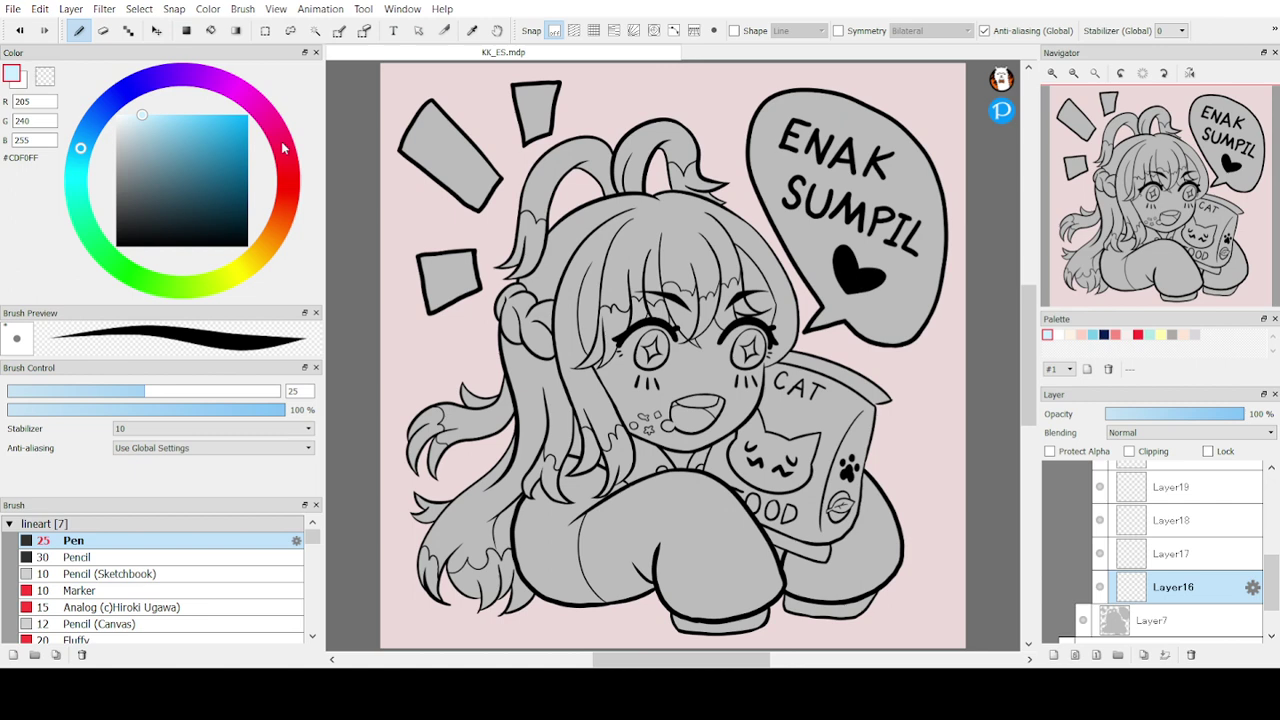
click(211, 30)
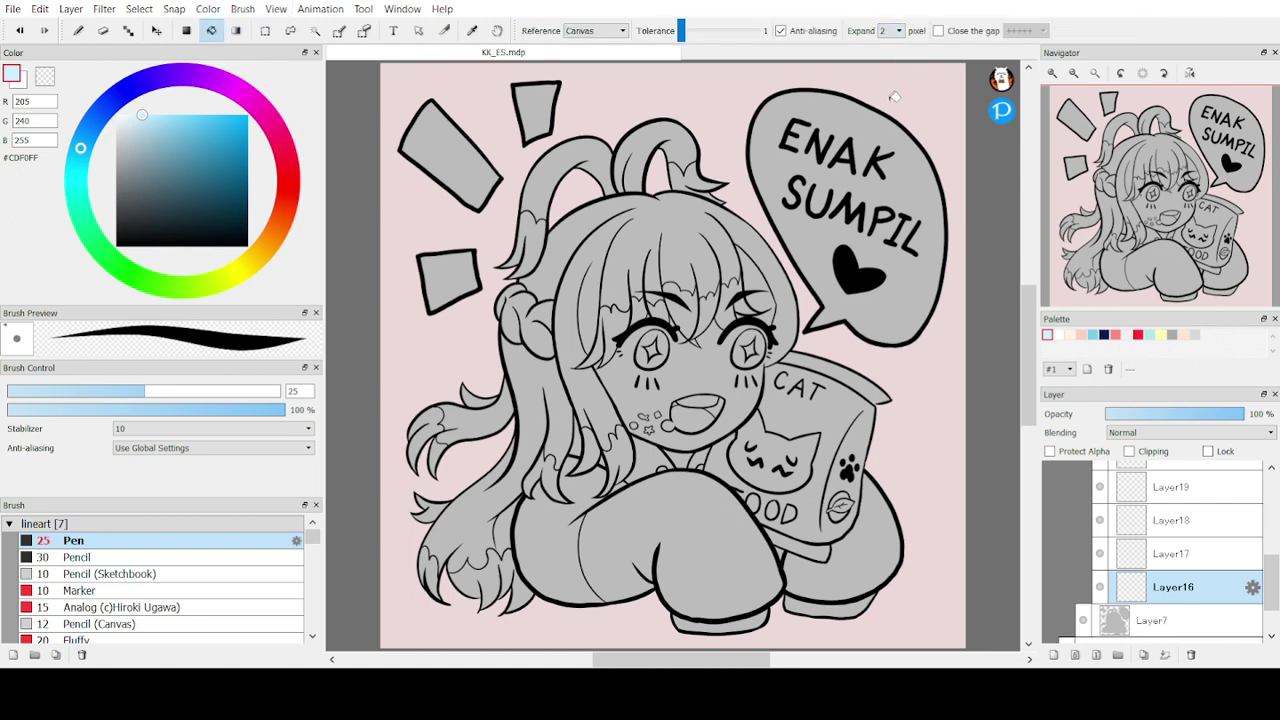
click(568, 158)
click(643, 133)
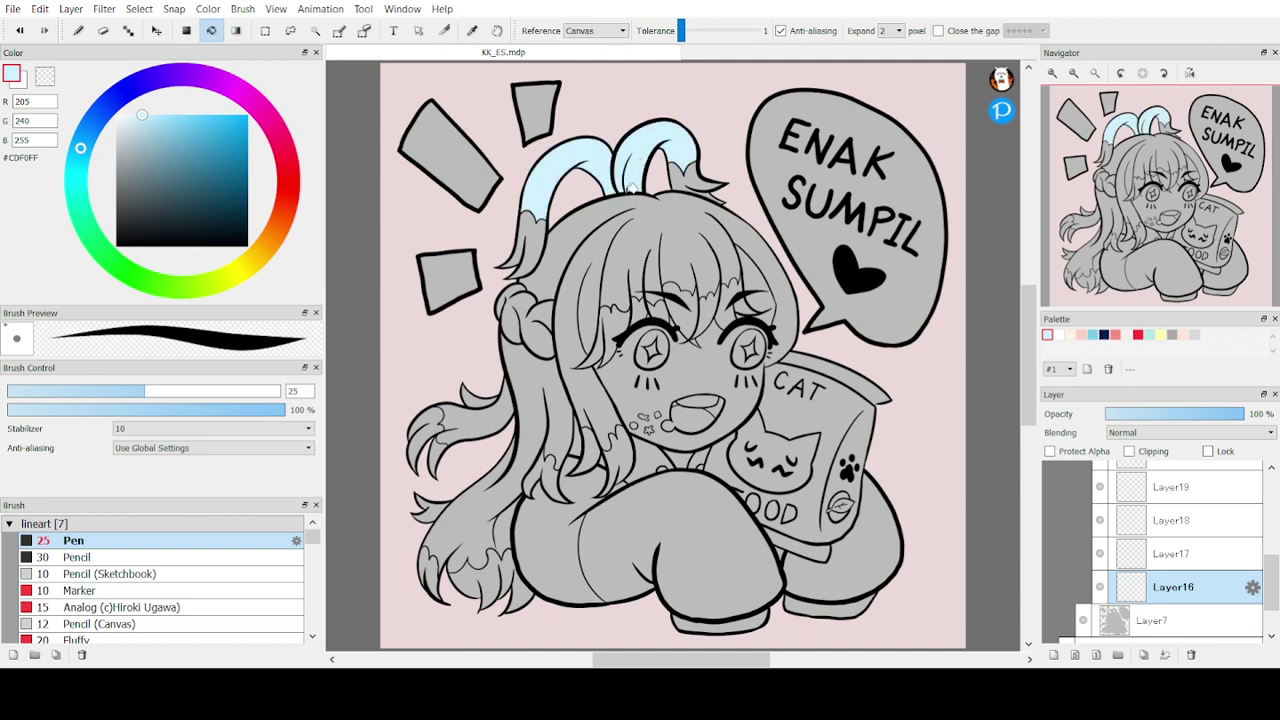
Enable gap closing at the ++ level for the bucket and fill the crown and fringe hair light blue without colouring the face
click(618, 208)
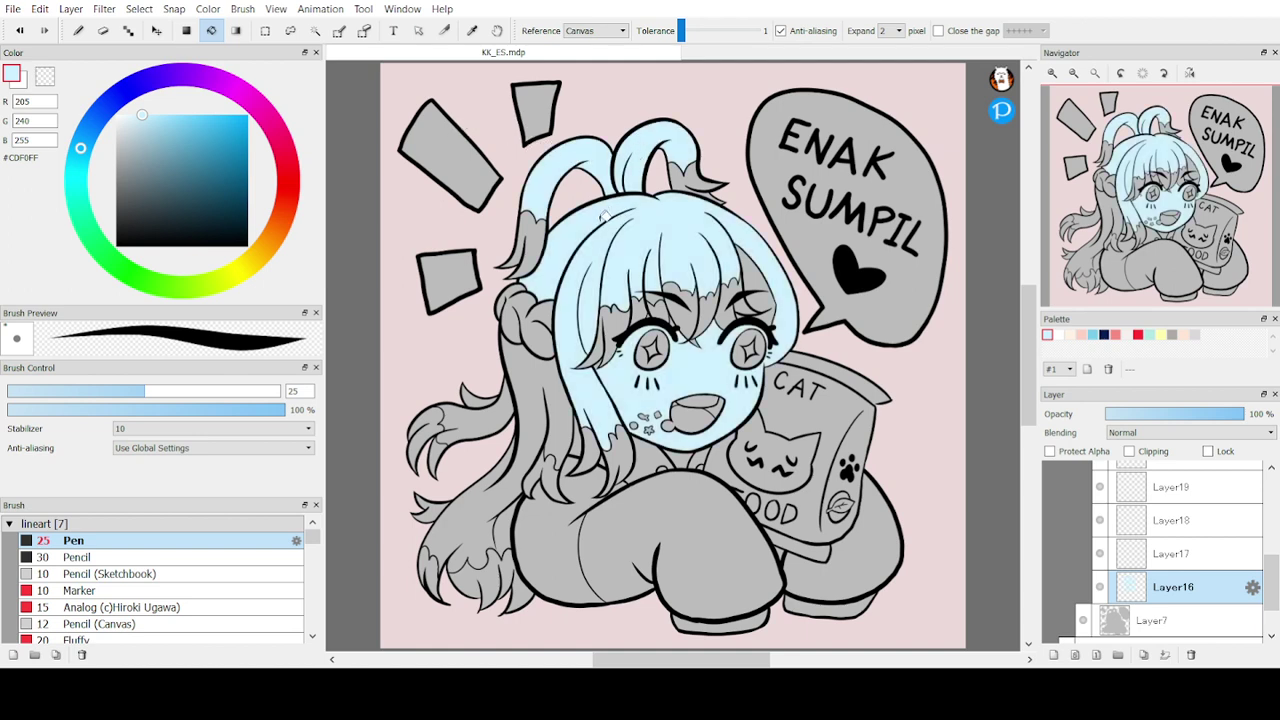
key(ctrl+z)
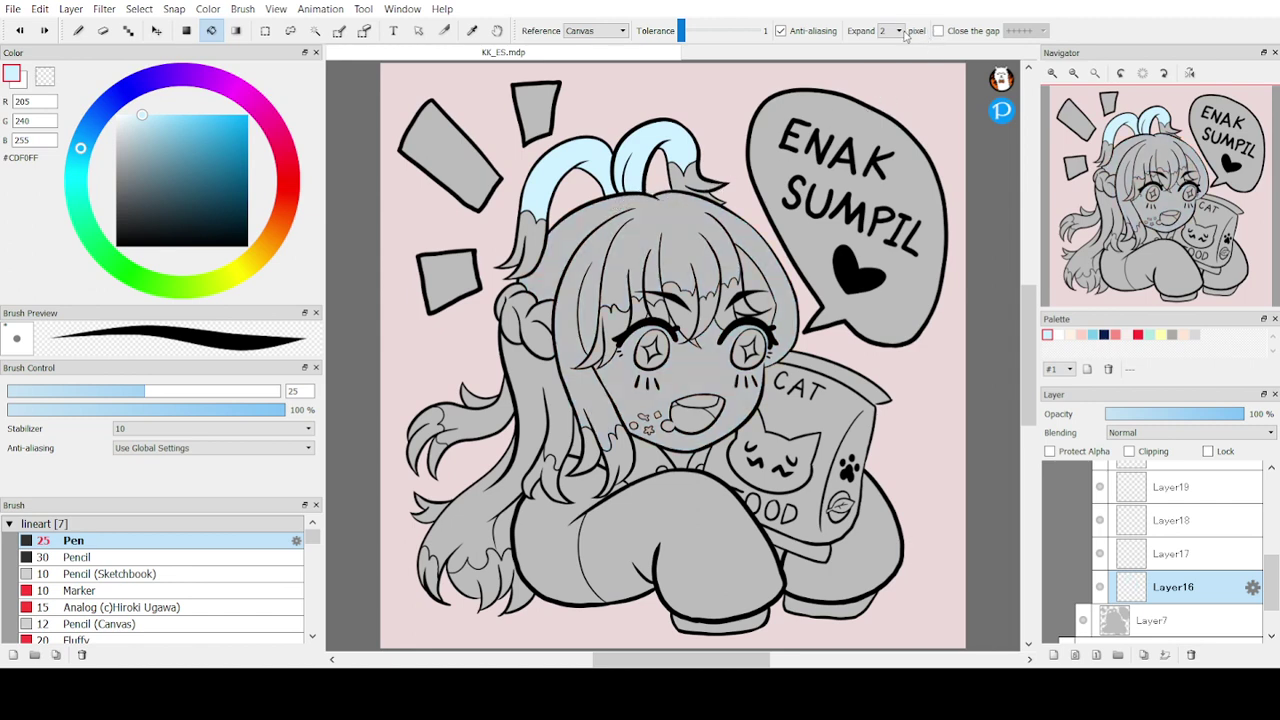
click(938, 31)
click(680, 215)
key(ctrl+z)
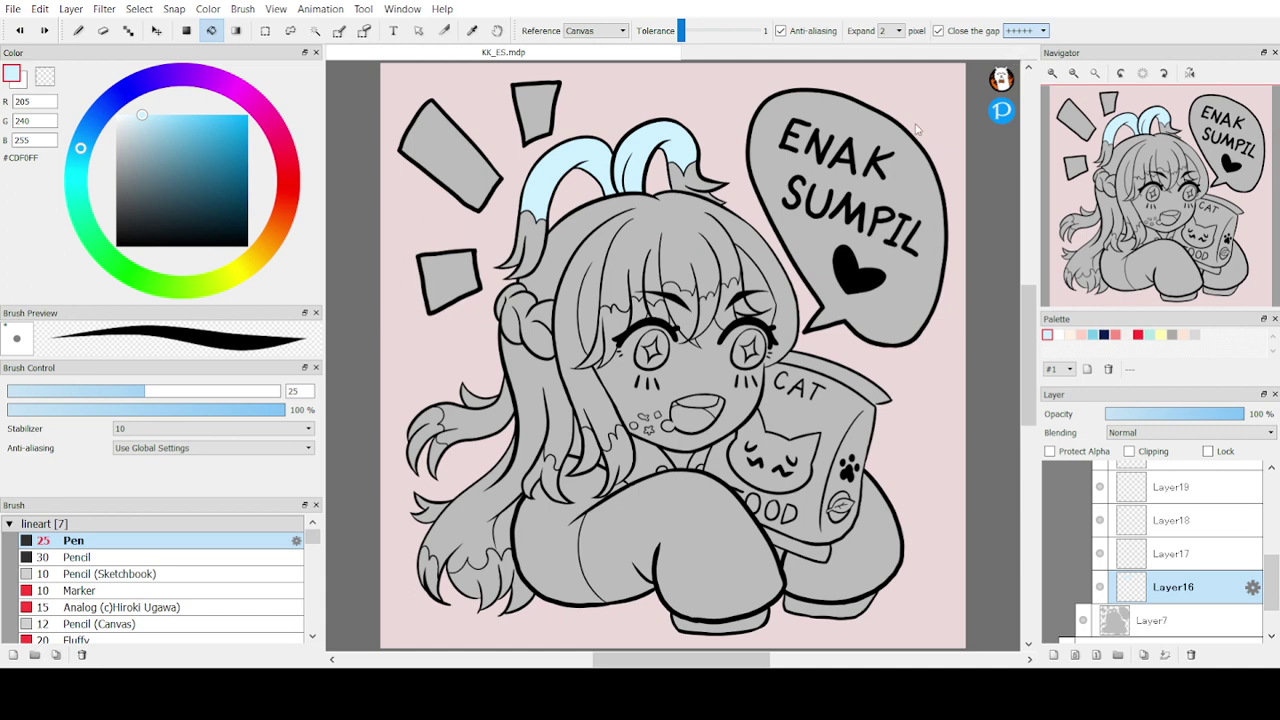
click(689, 214)
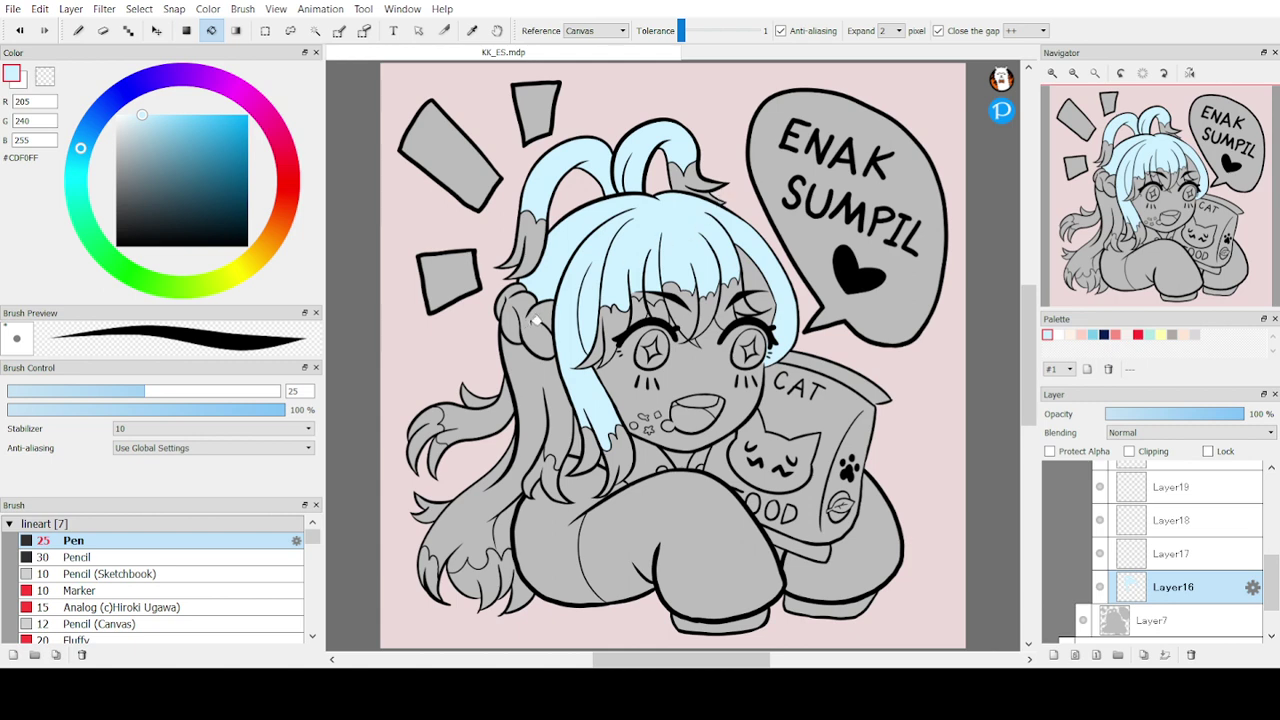
Fill the braided bun and the long side strands with the same light blue, leaving the hair tips uncoloured
click(550, 310)
click(511, 314)
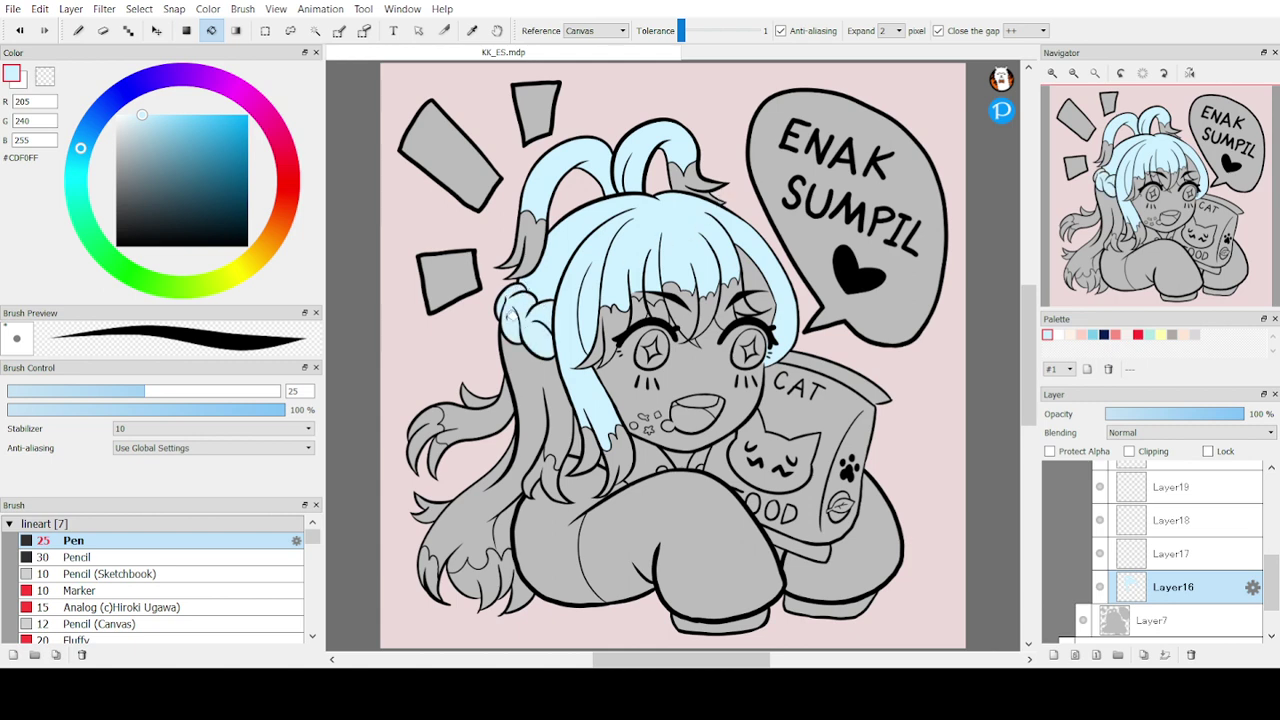
click(516, 360)
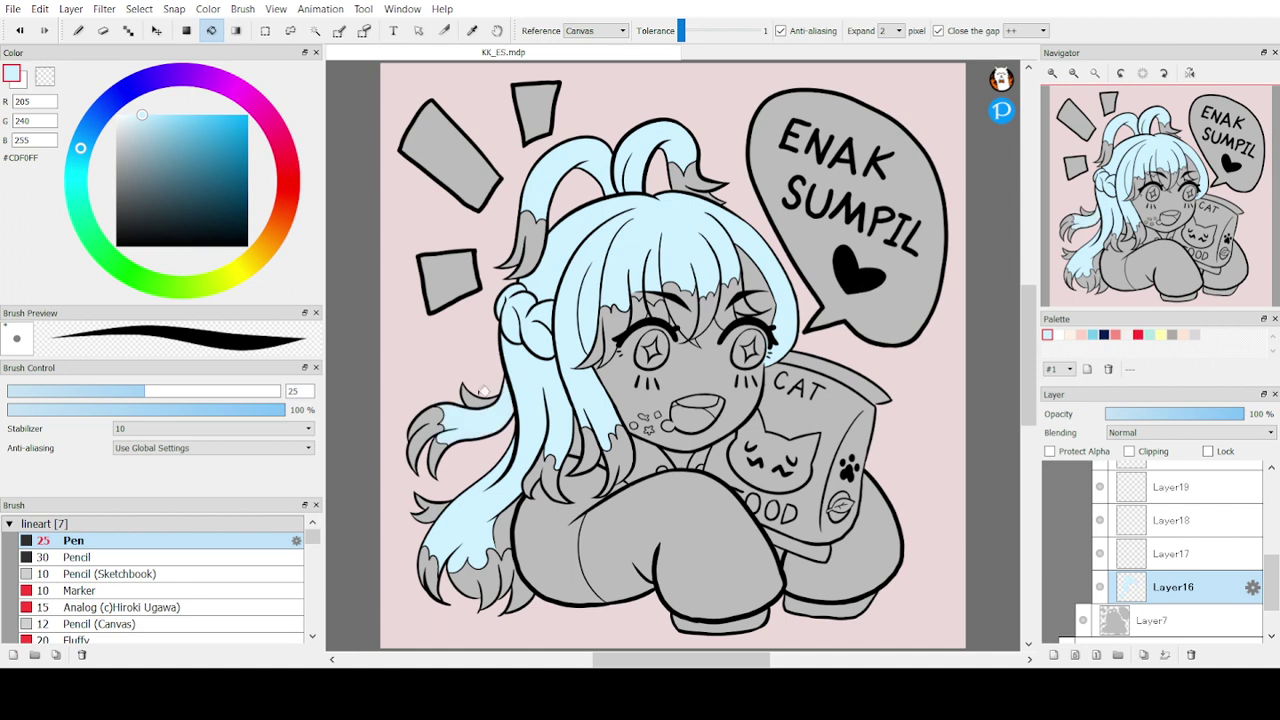
click(482, 392)
key(ctrl+z)
click(505, 518)
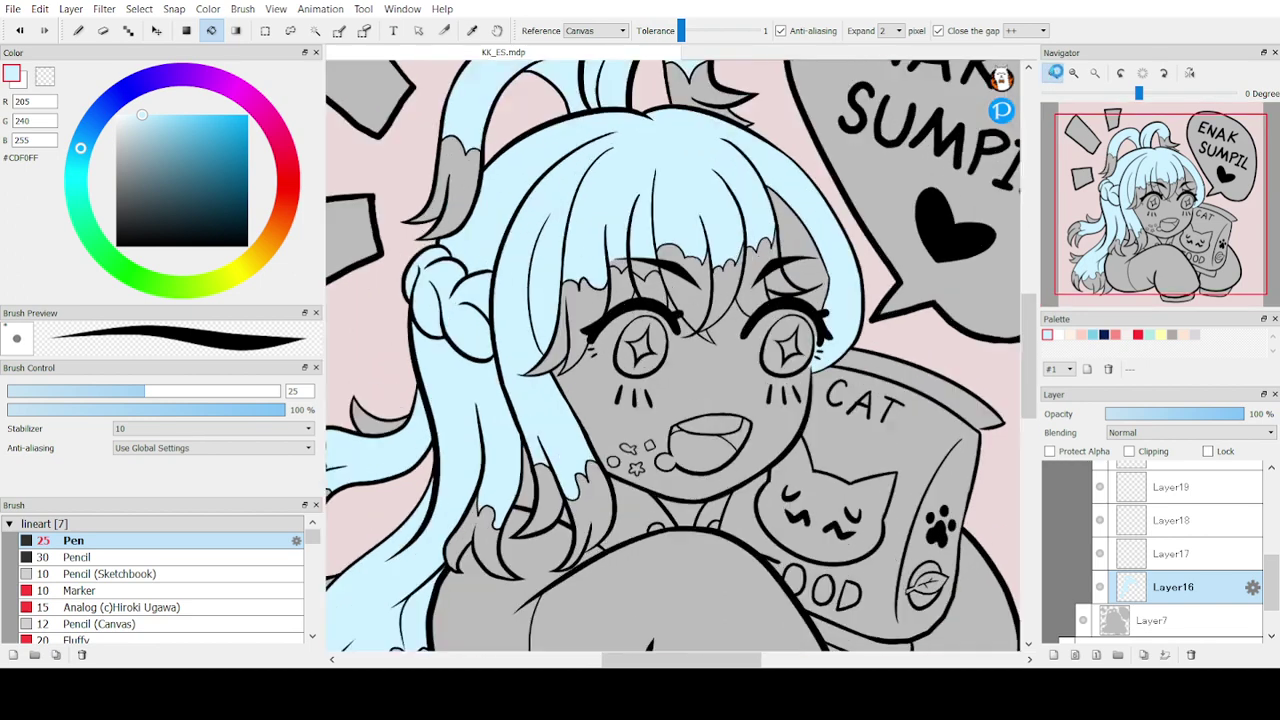
Inspect the light blue hair fill up close around the eyes, fringe and long side strands
click(1053, 73)
click(1053, 73)
drag(1150, 198, 1167, 192)
key(e)
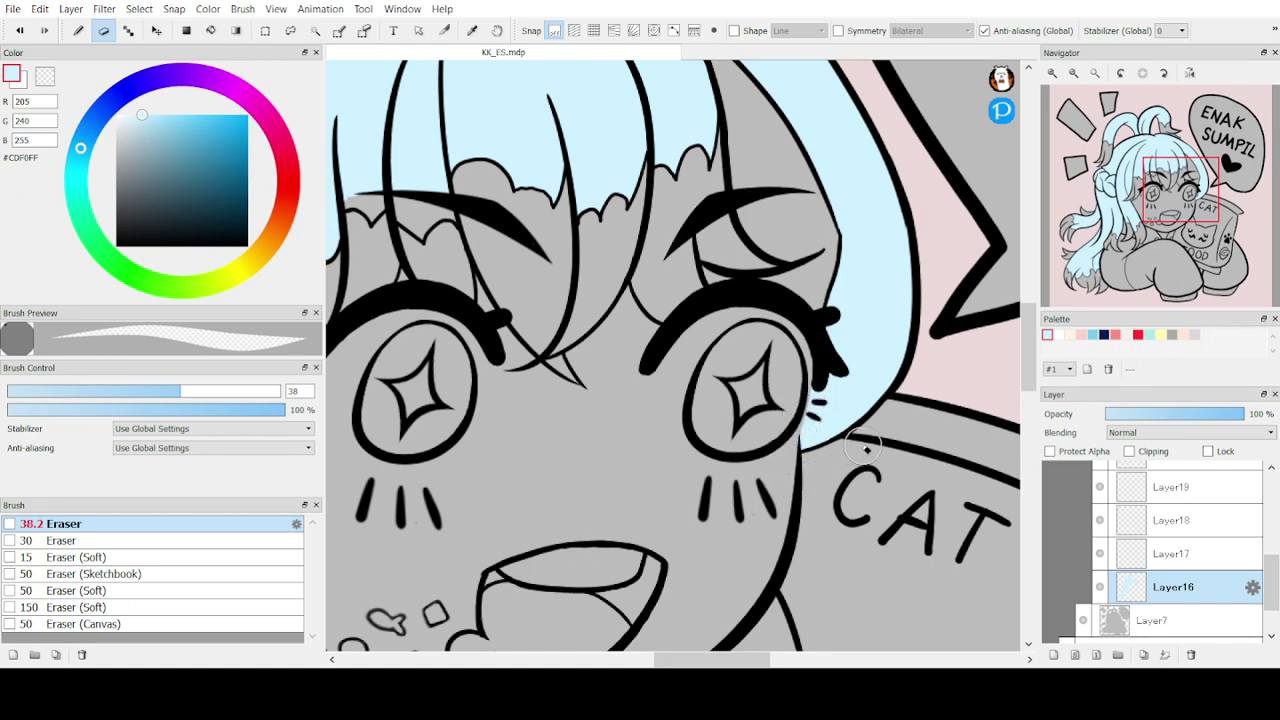
click(1073, 73)
click(1073, 73)
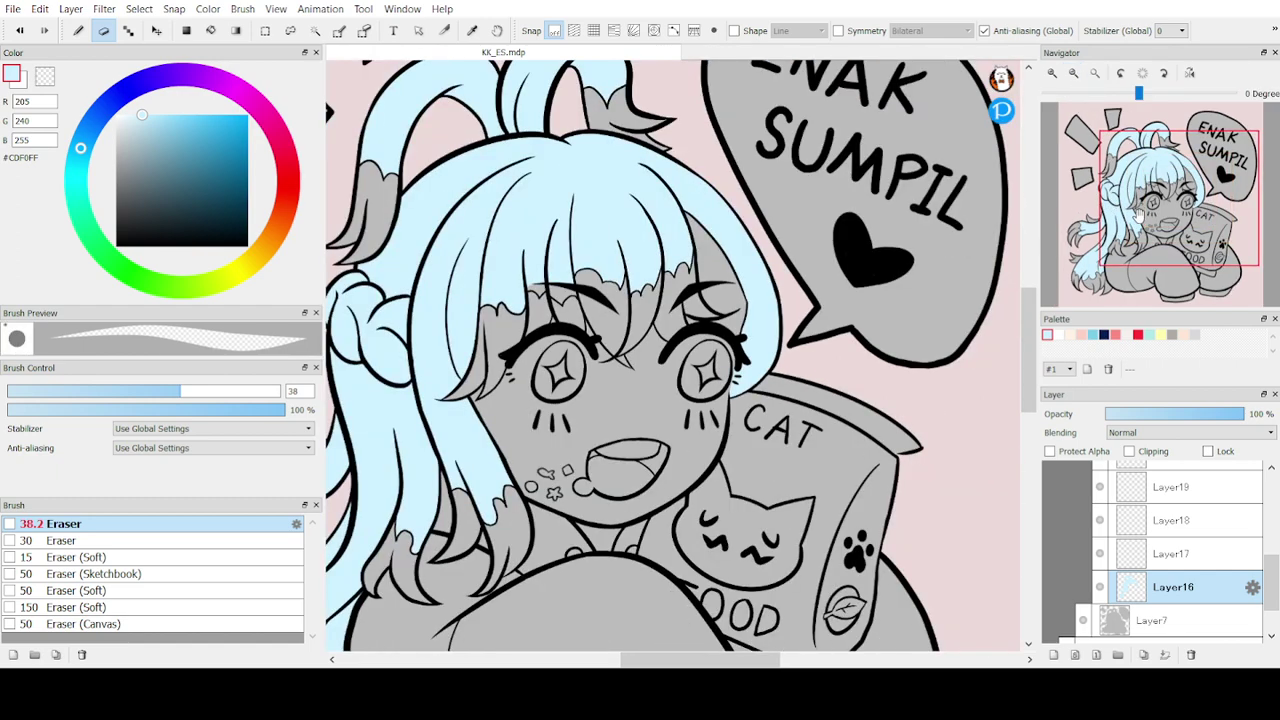
mouse_move(1138, 214)
mouse_down()
mouse_move(1090, 300)
mouse_move(1056, 488)
mouse_up()
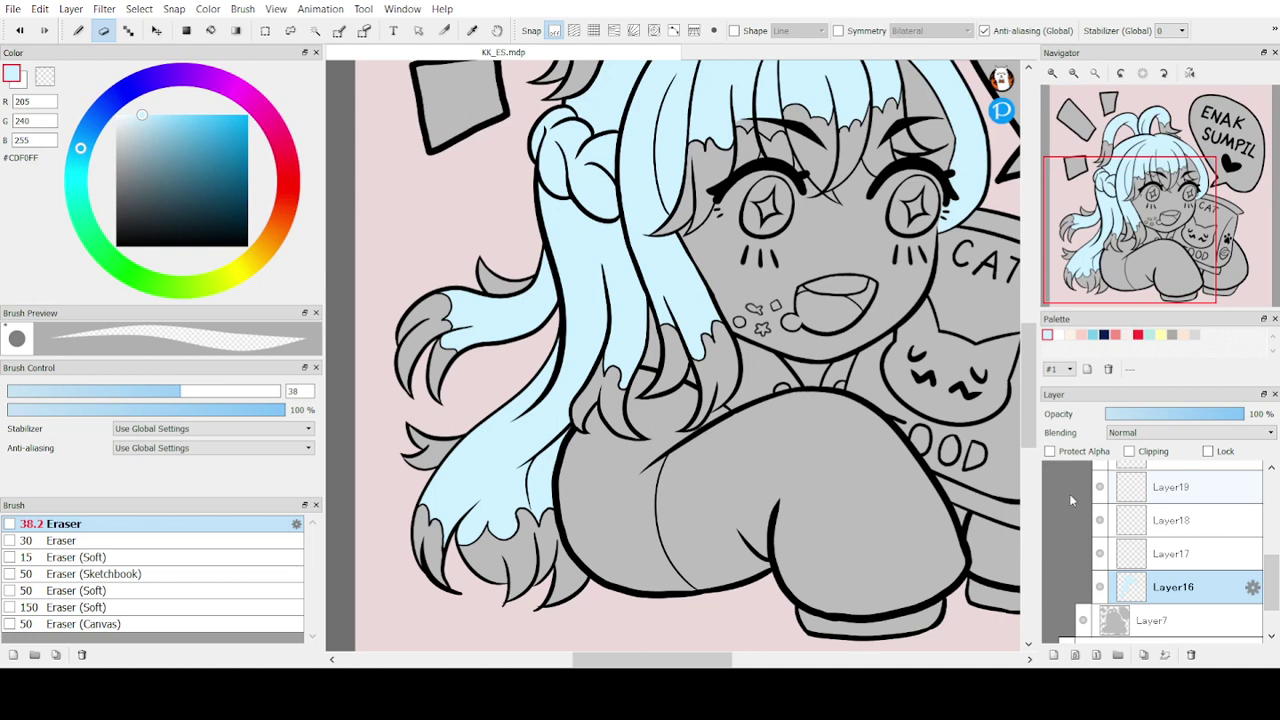
click(1073, 73)
Fill the tips of the outer ponytail and long side locks with white #FFFFFF on Layer16
click(1066, 336)
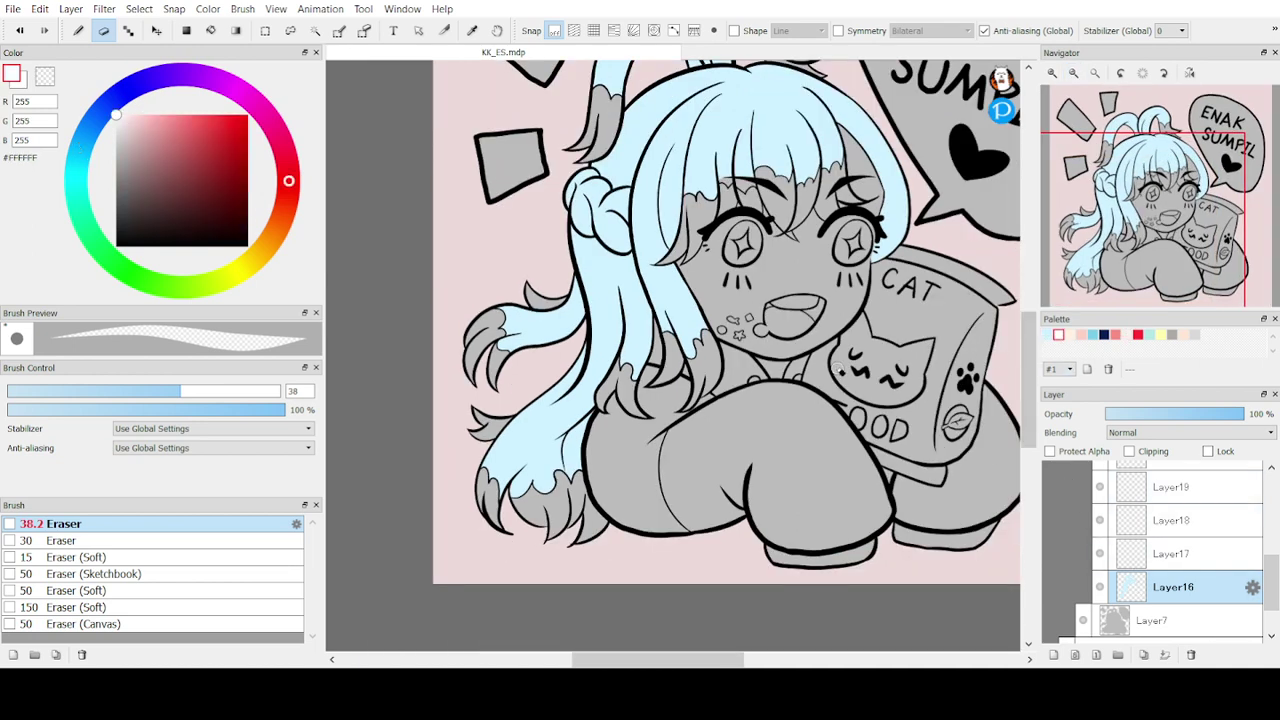
key(b)
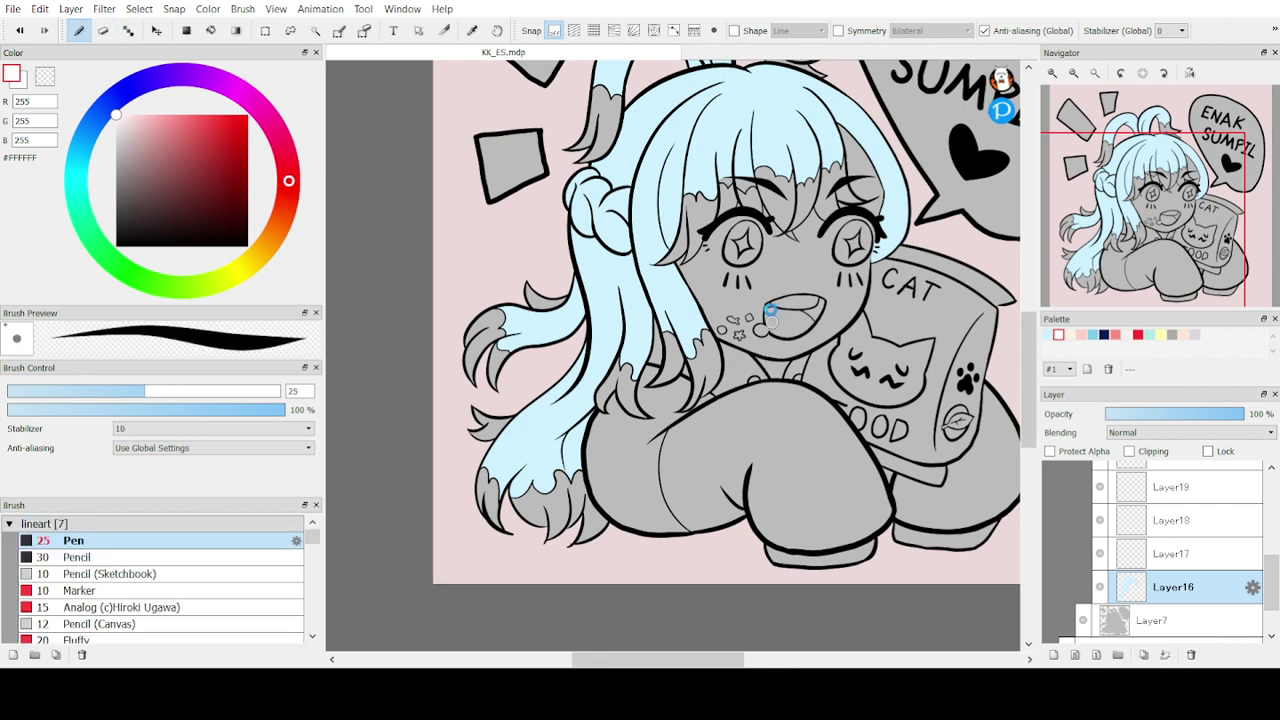
click(211, 30)
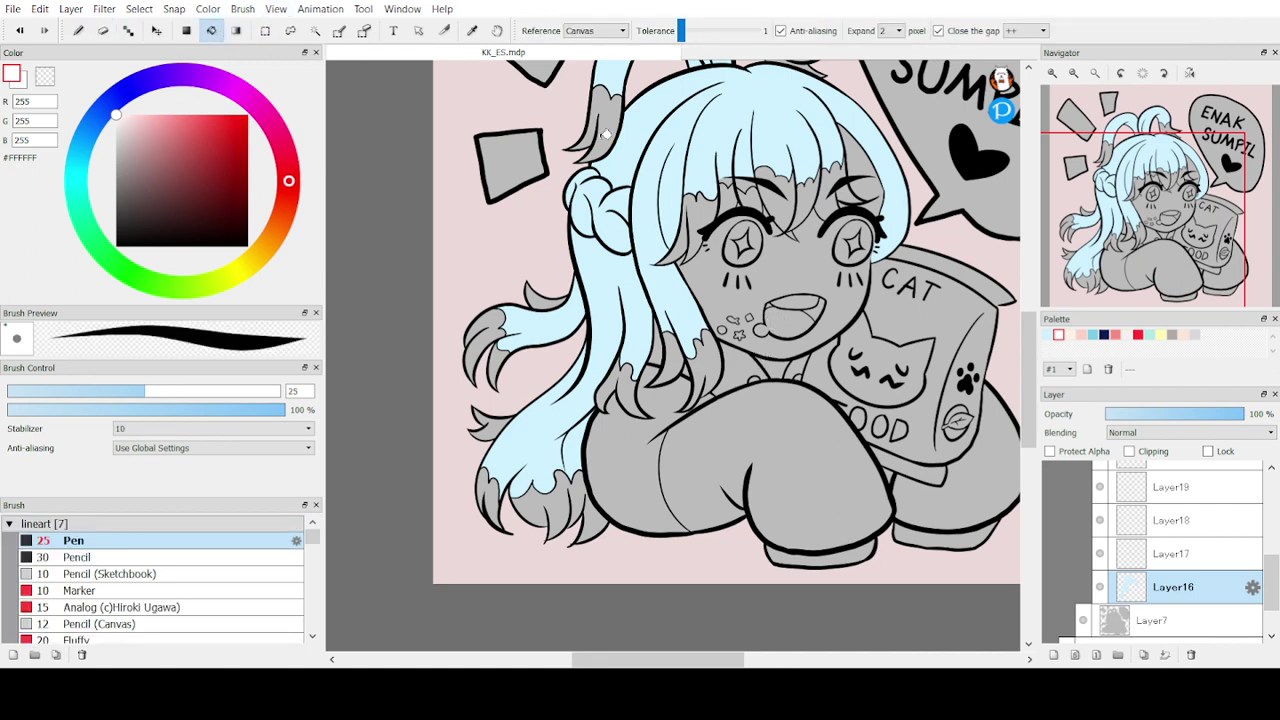
click(611, 118)
click(494, 318)
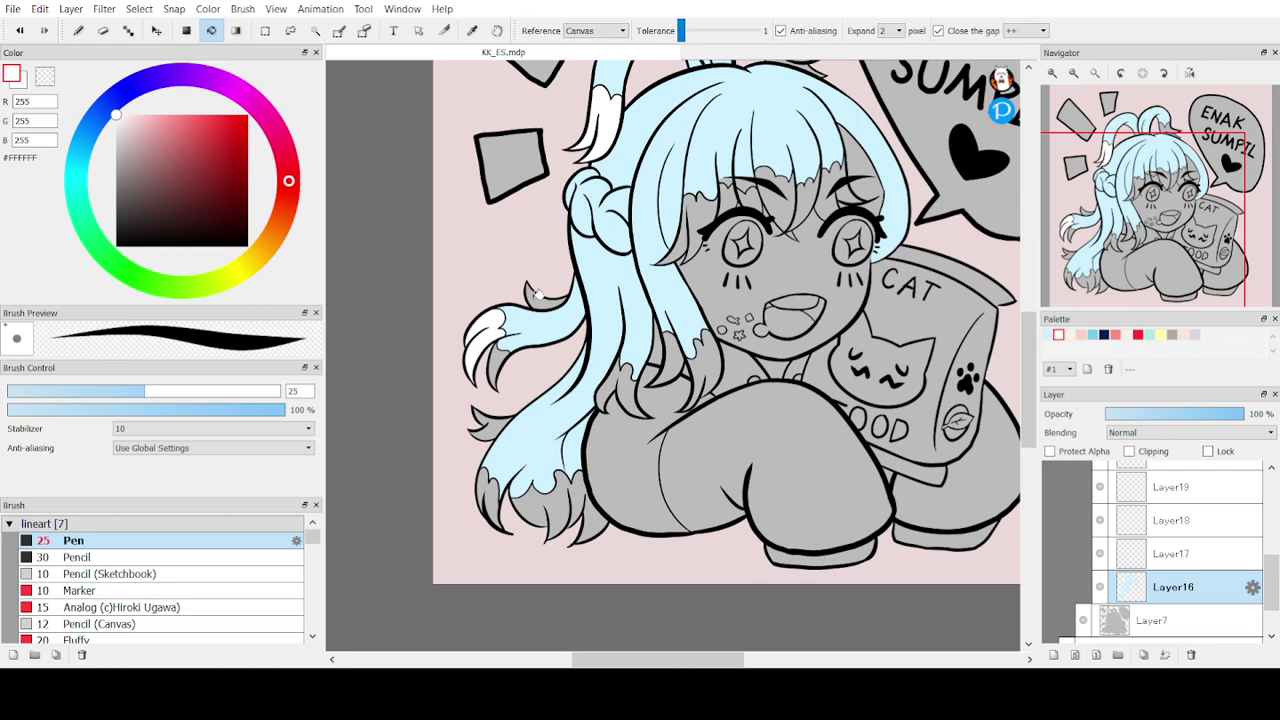
click(540, 294)
click(497, 365)
click(500, 420)
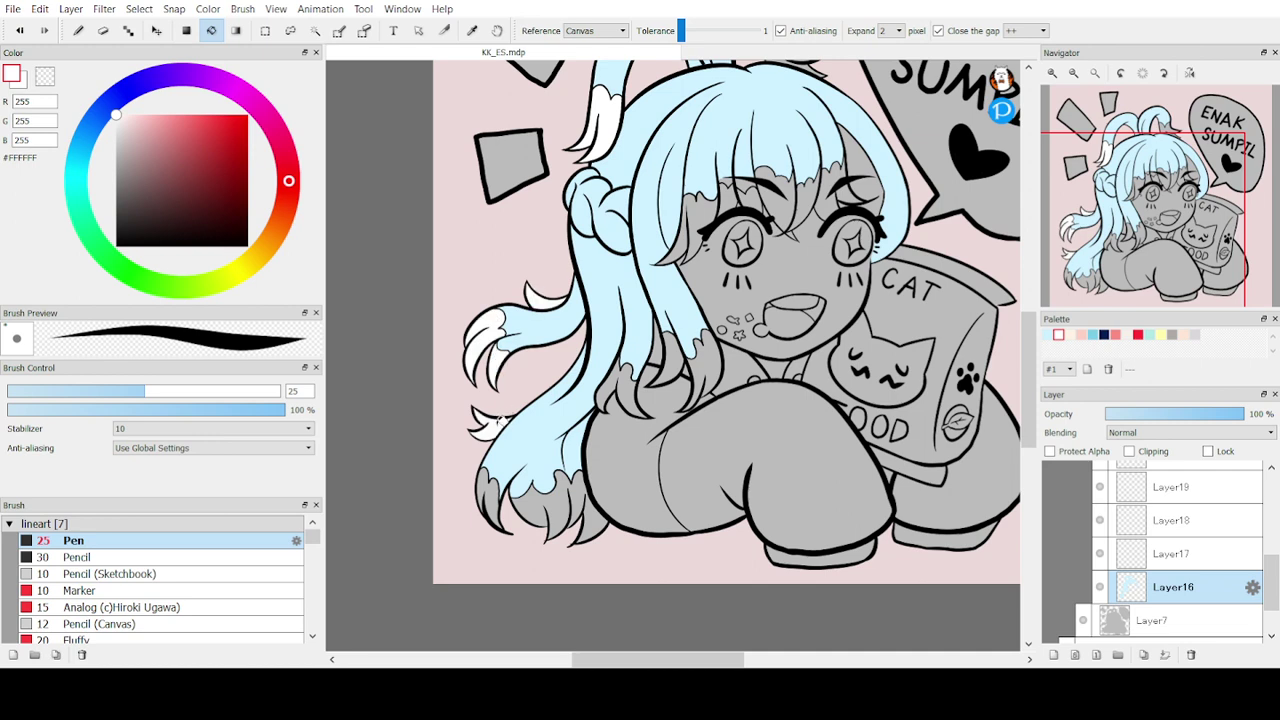
click(488, 472)
click(535, 498)
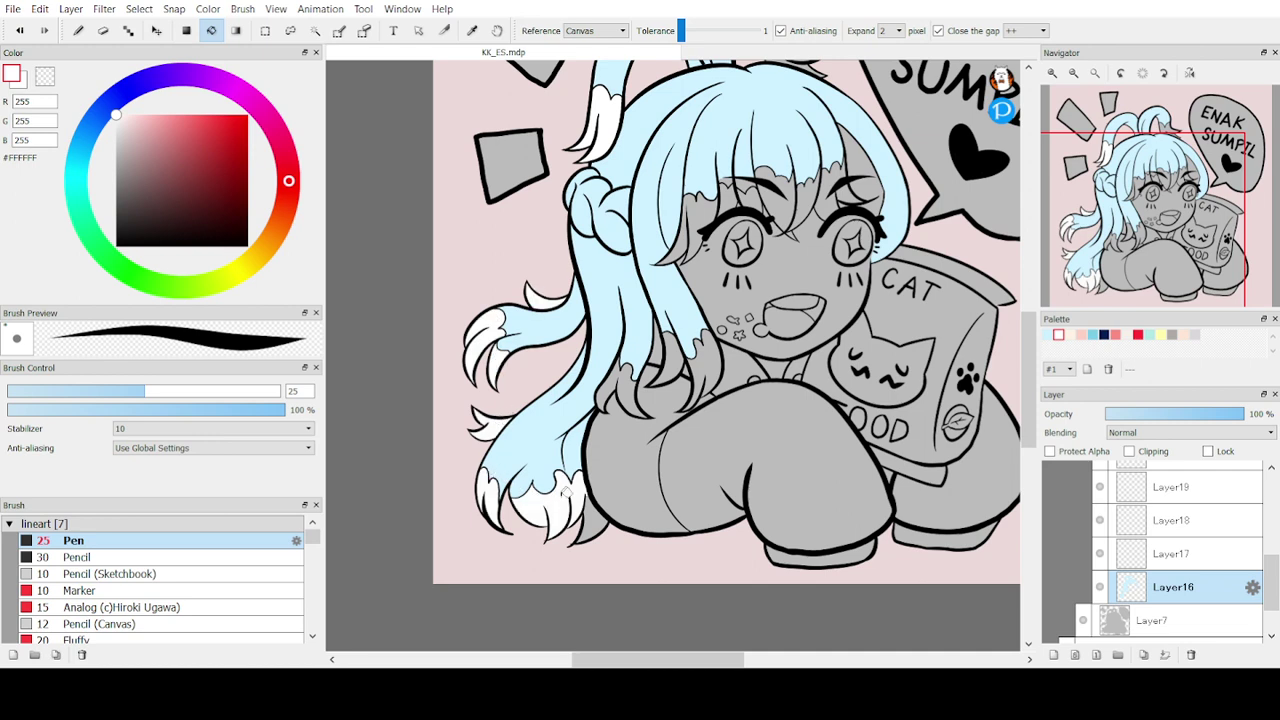
click(597, 510)
Fill the tips of the front side locks and the scalloped ends of the fringe with white
click(622, 384)
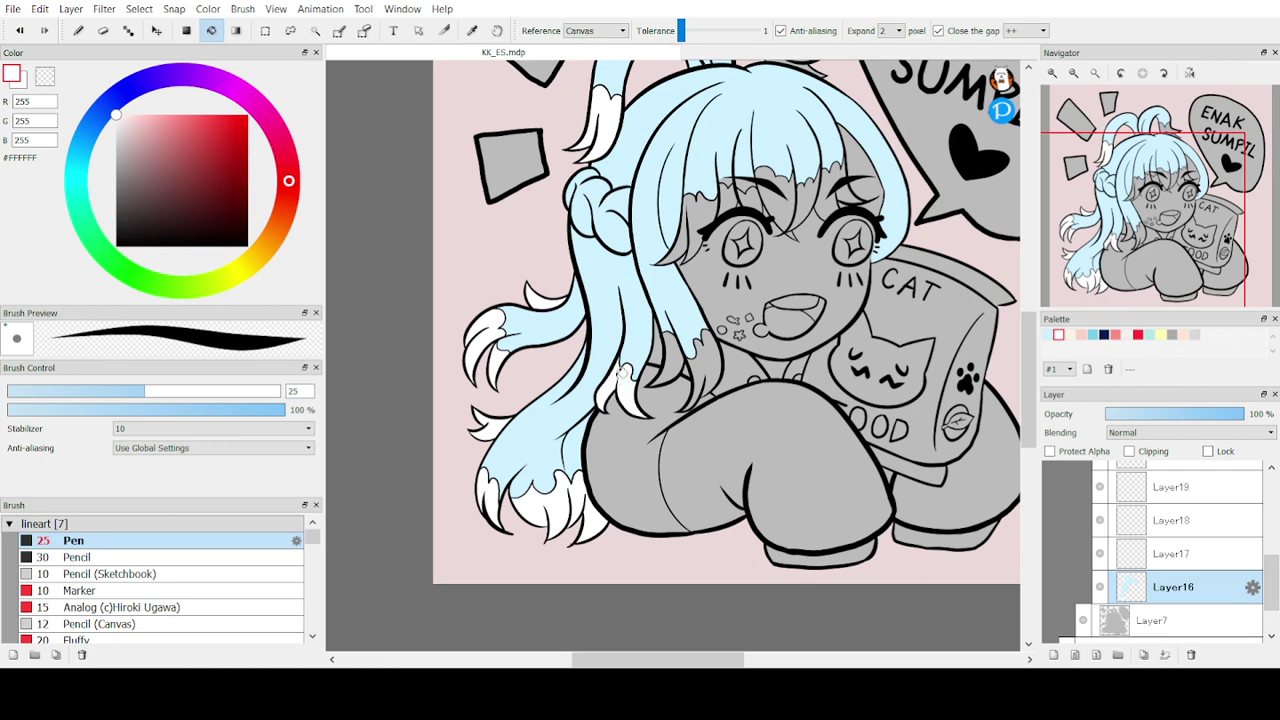
click(670, 355)
click(702, 362)
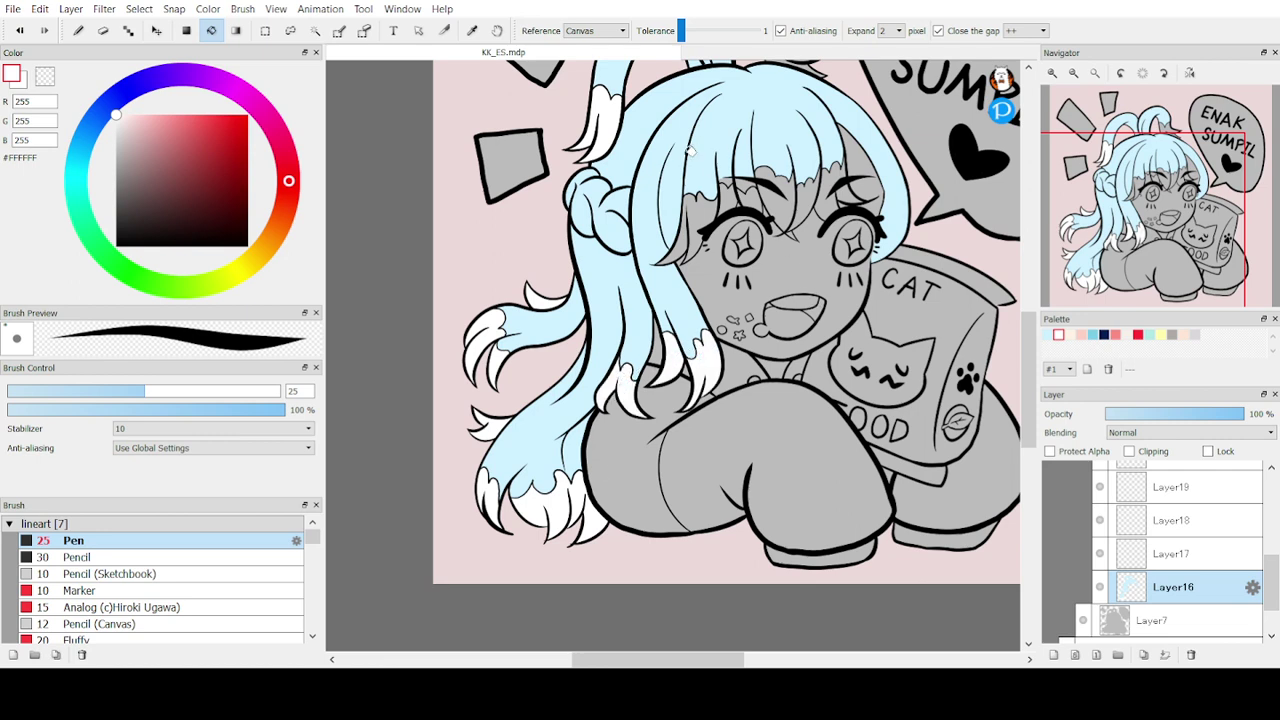
click(704, 210)
click(748, 200)
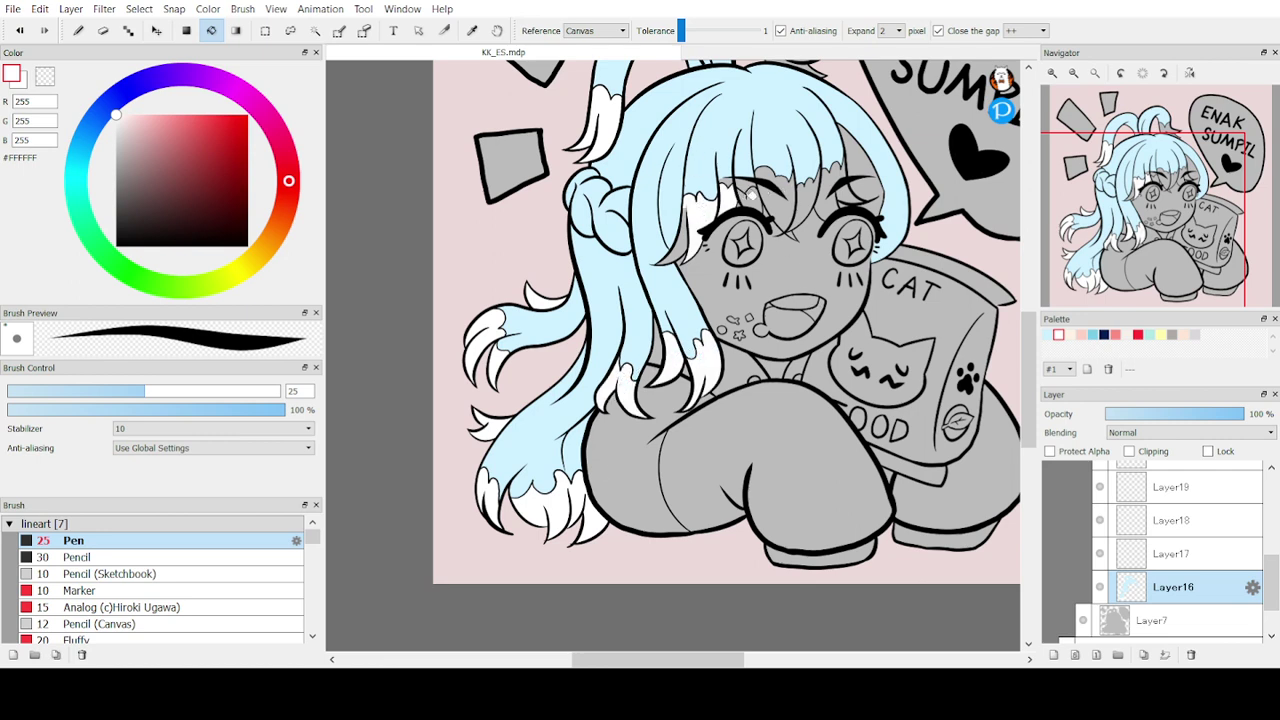
click(783, 196)
click(810, 197)
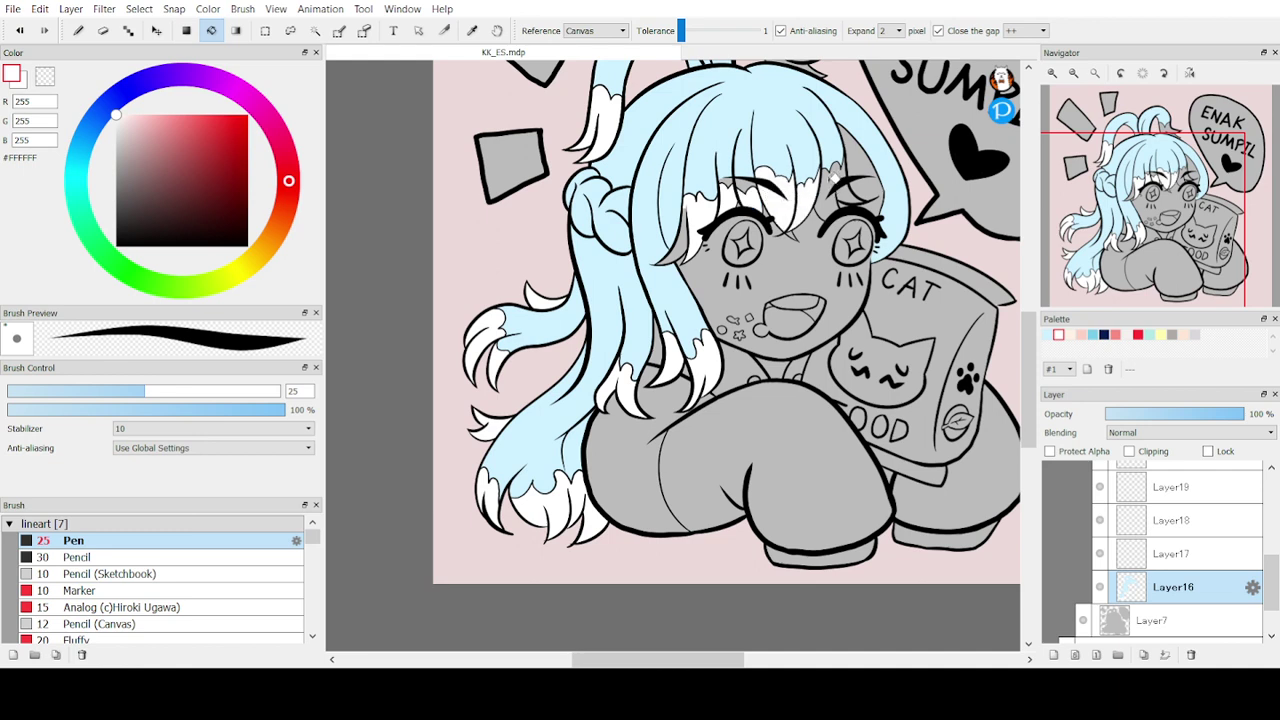
click(830, 190)
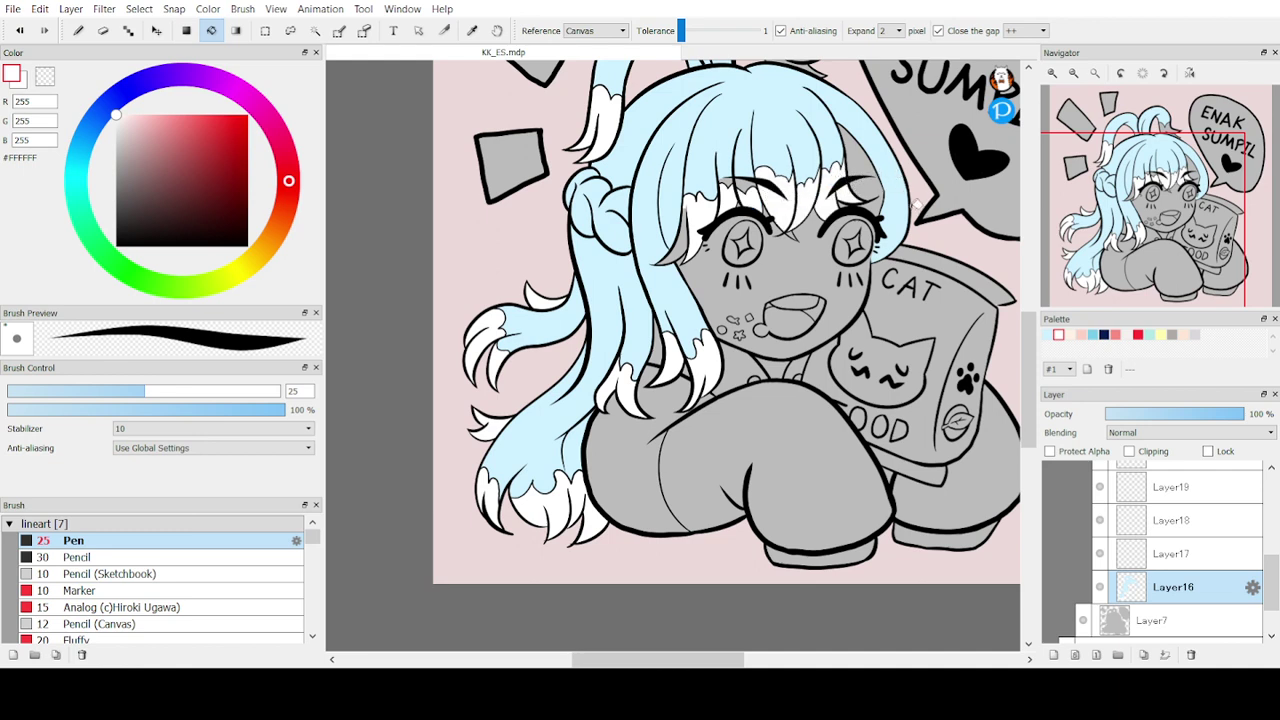
Fill the remaining grey hair tips white, including the second hair loop's end and the fringe lock beside the eye
mouse_move(1056, 106)
click(1052, 73)
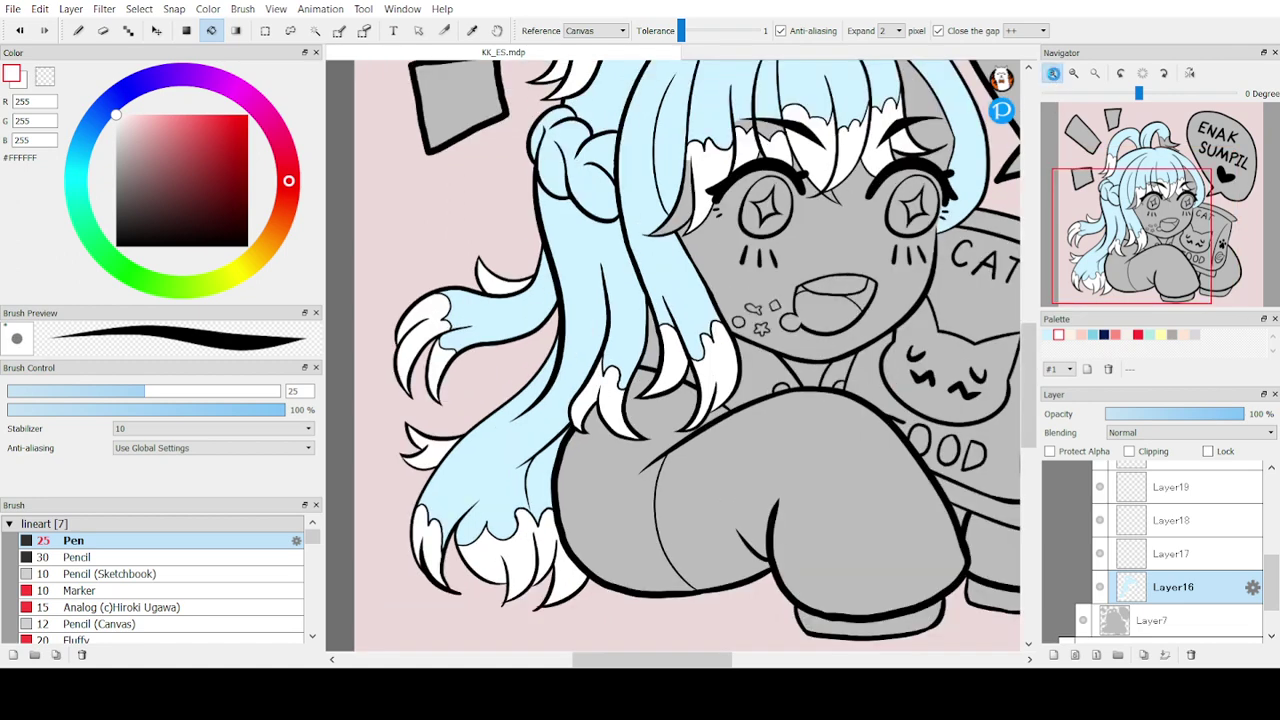
scroll(1110, 210, up, 4)
scroll(1110, 210, up, 1)
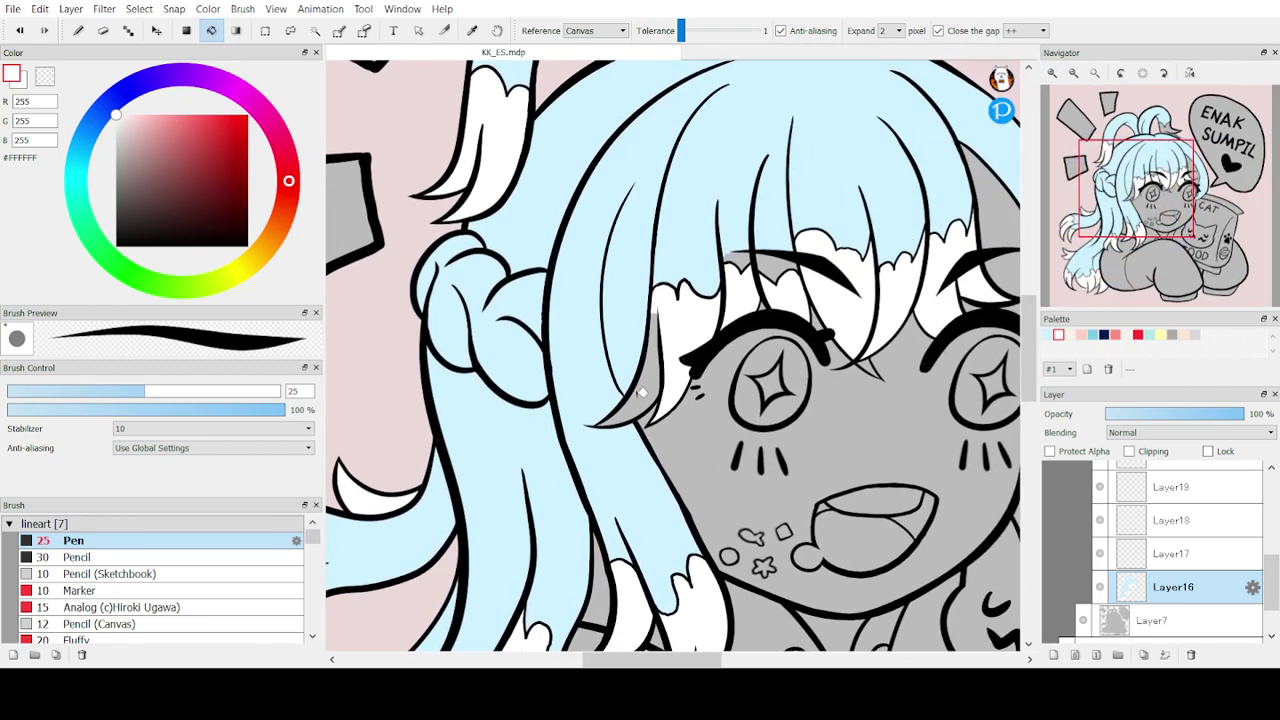
click(1158, 180)
scroll(1158, 180, down, 1)
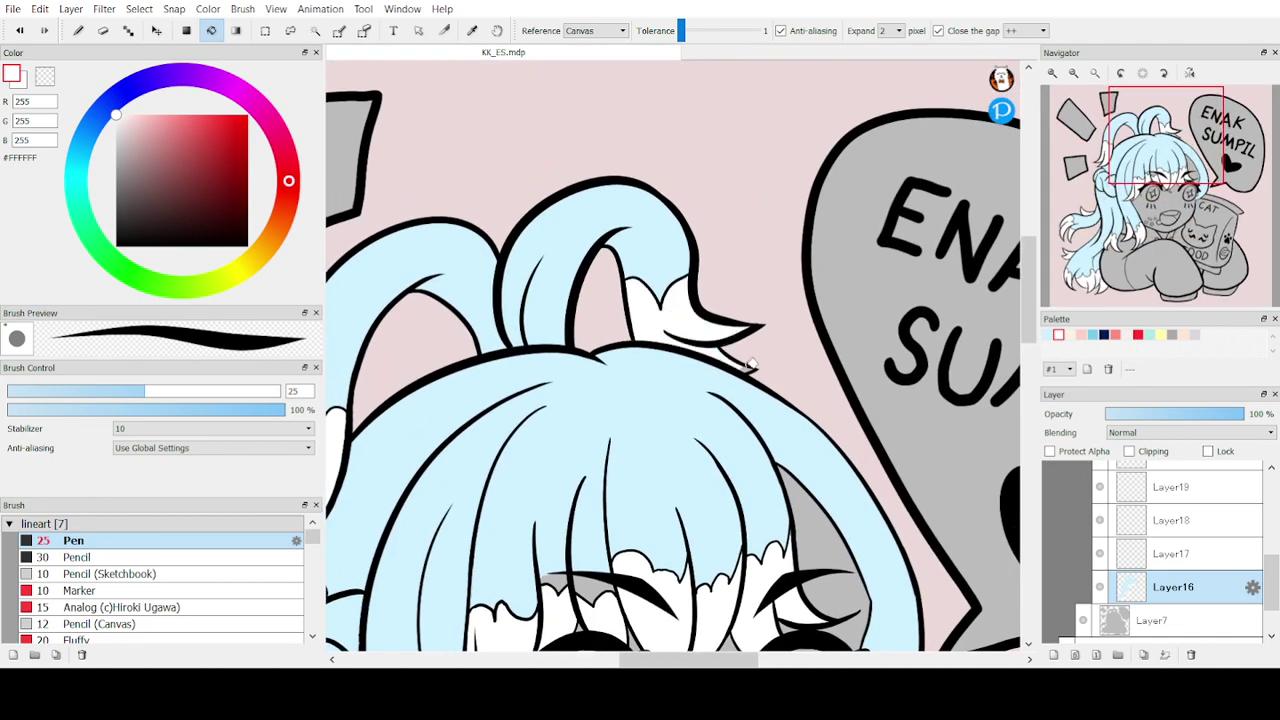
mouse_move(1097, 177)
drag(1097, 177, 1080, 220)
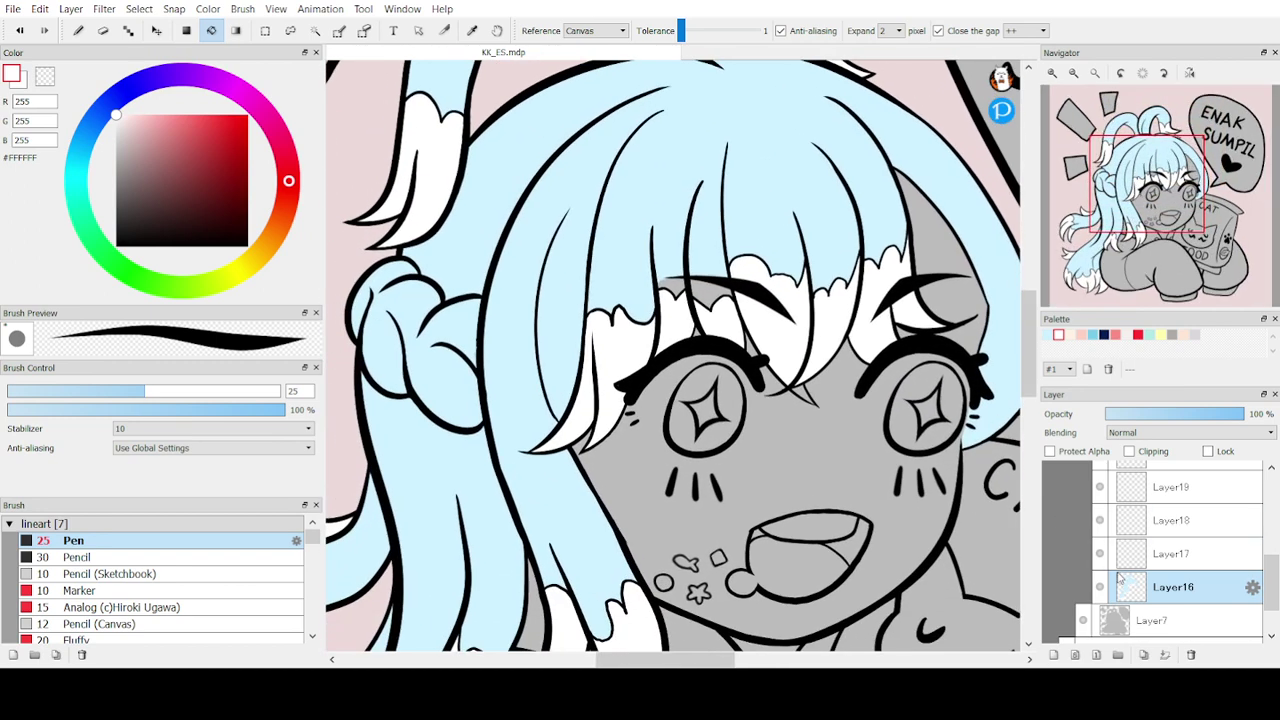
Sample the light blue from the hair and fill the small grey gap in the fringe above the eyebrow
click(472, 30)
click(632, 200)
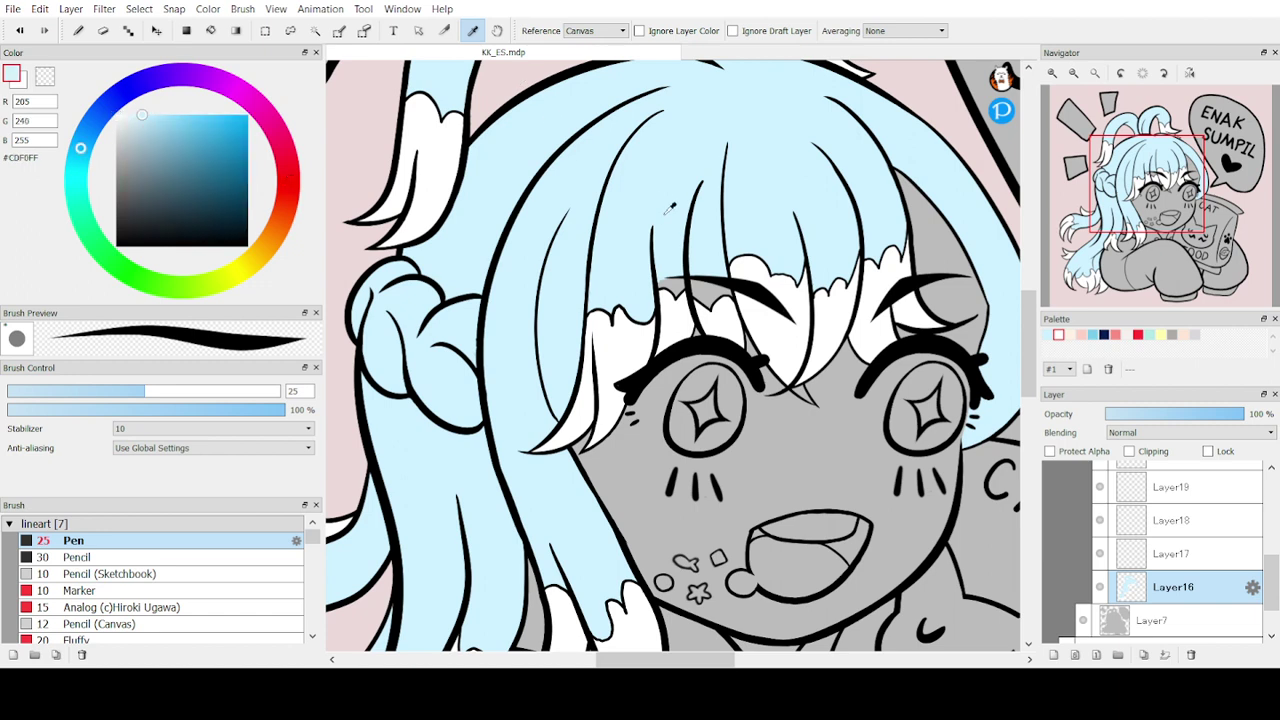
click(212, 31)
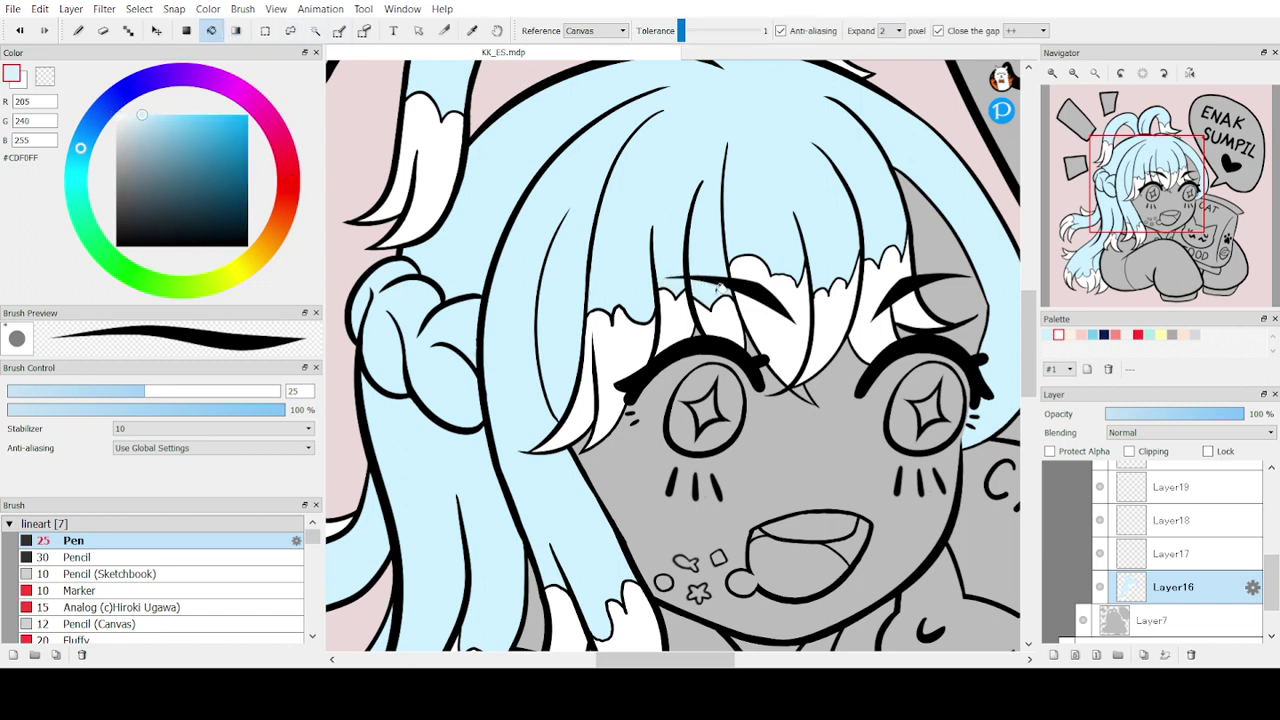
Move Layer17 beneath Layer16, then try the pale skin colour #FFF3E6 on the face and undo that fill
drag(1159, 177, 1162, 223)
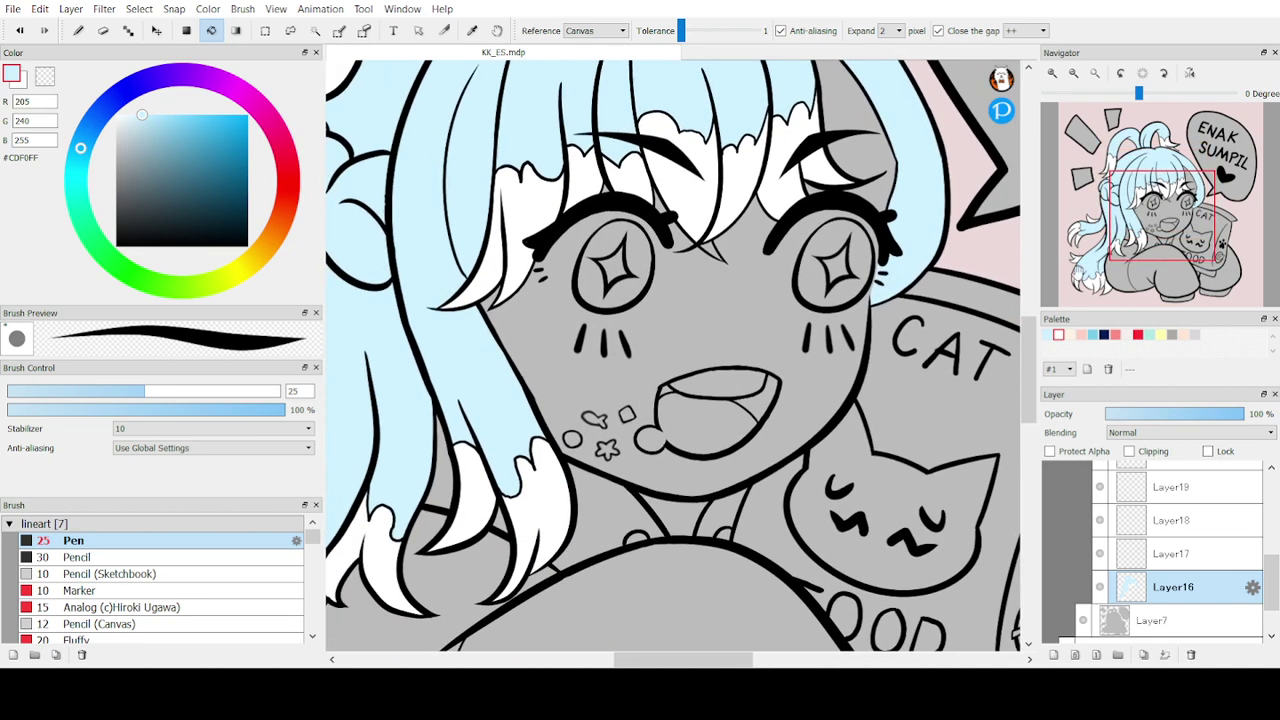
click(1070, 336)
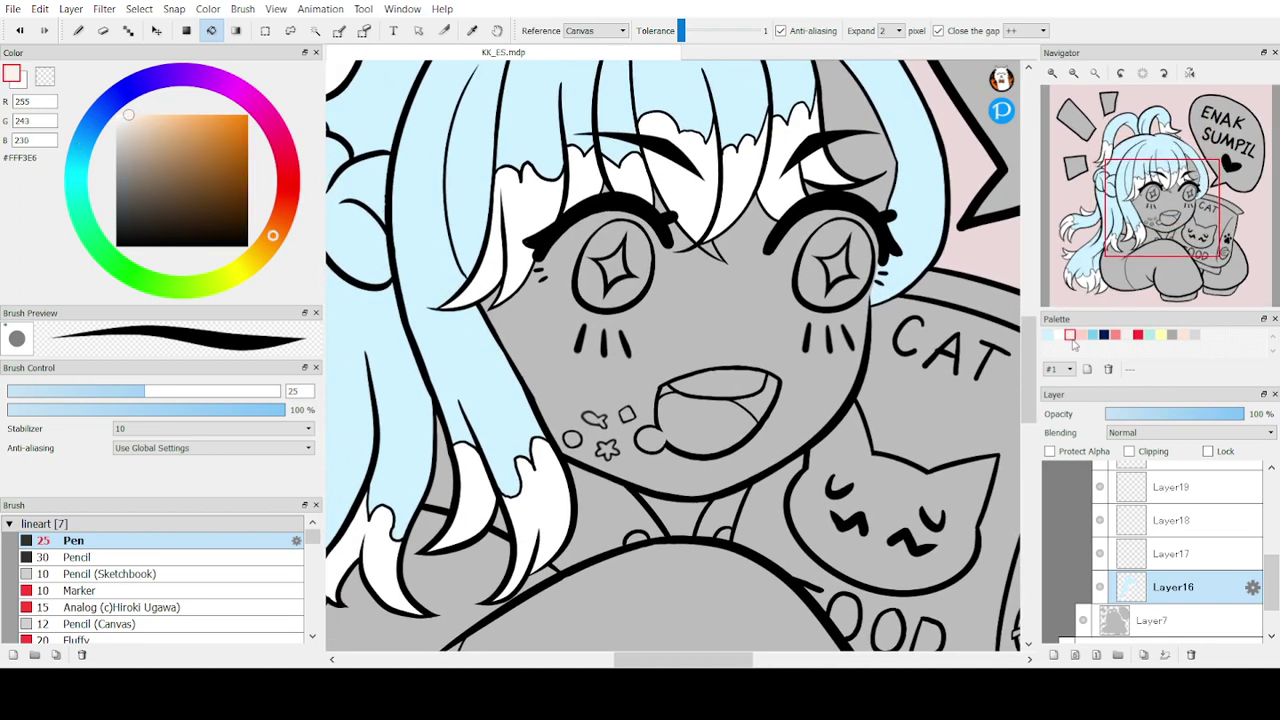
click(1147, 553)
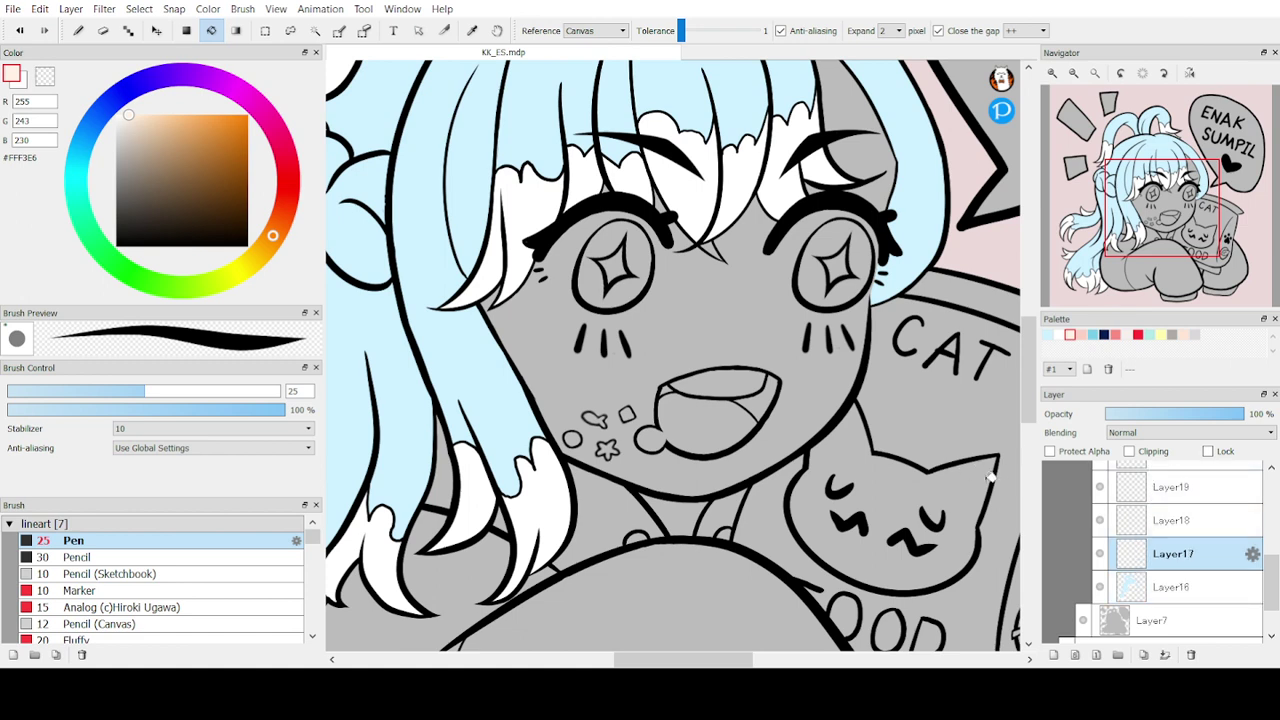
mouse_move(1180, 565)
mouse_down()
mouse_move(1180, 580)
mouse_move(1180, 552)
mouse_up()
click(750, 317)
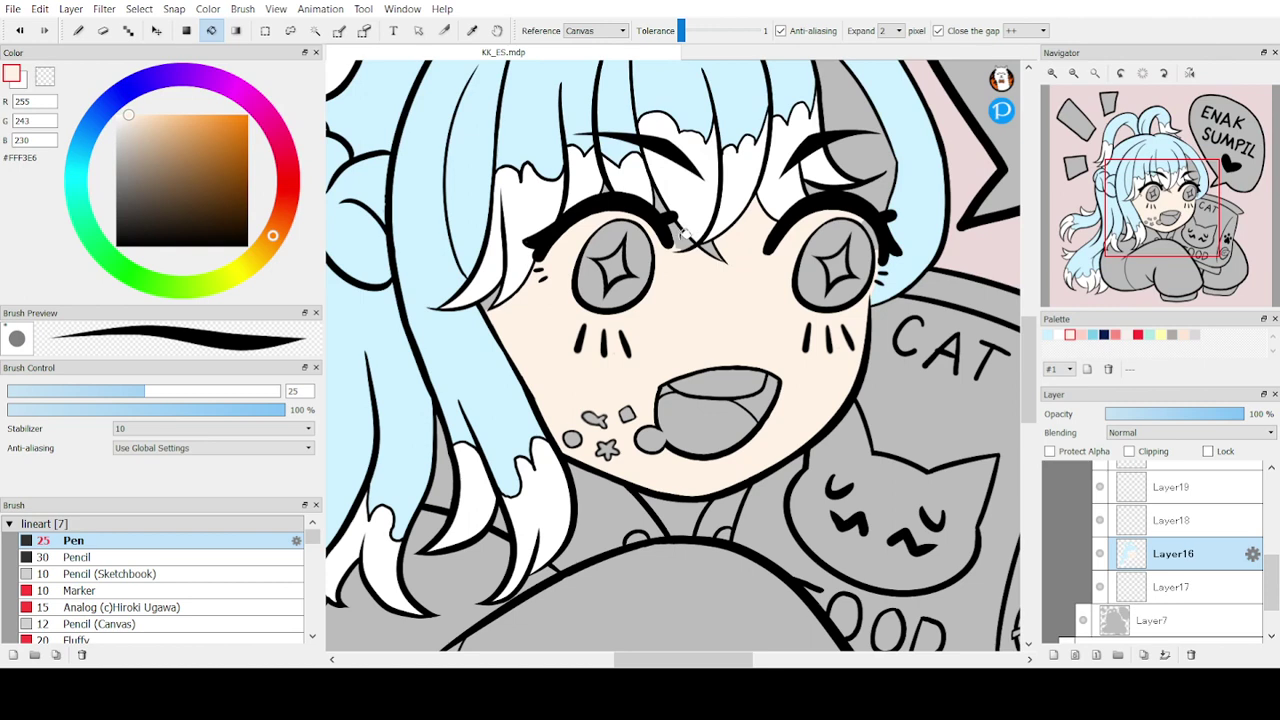
key(ctrl+z)
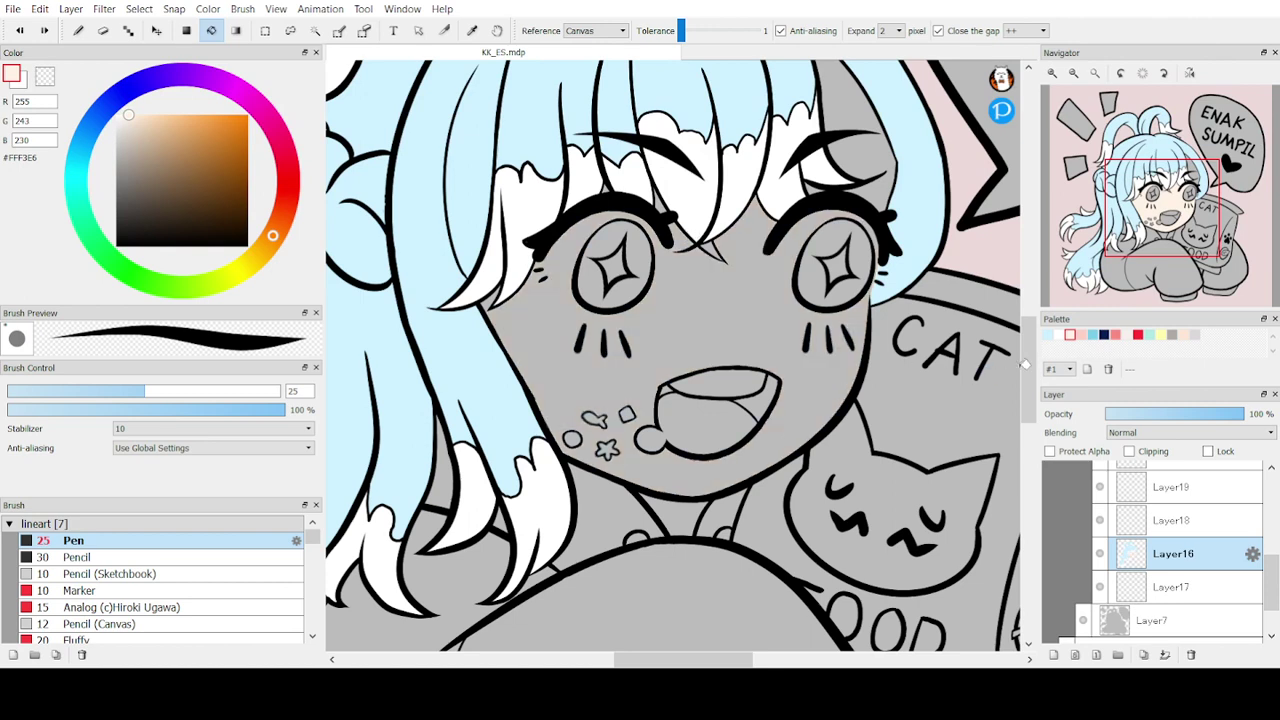
Sample white from the fringe and fill the small grey tip of the central fringe lock on Layer16
click(1139, 524)
click(1123, 555)
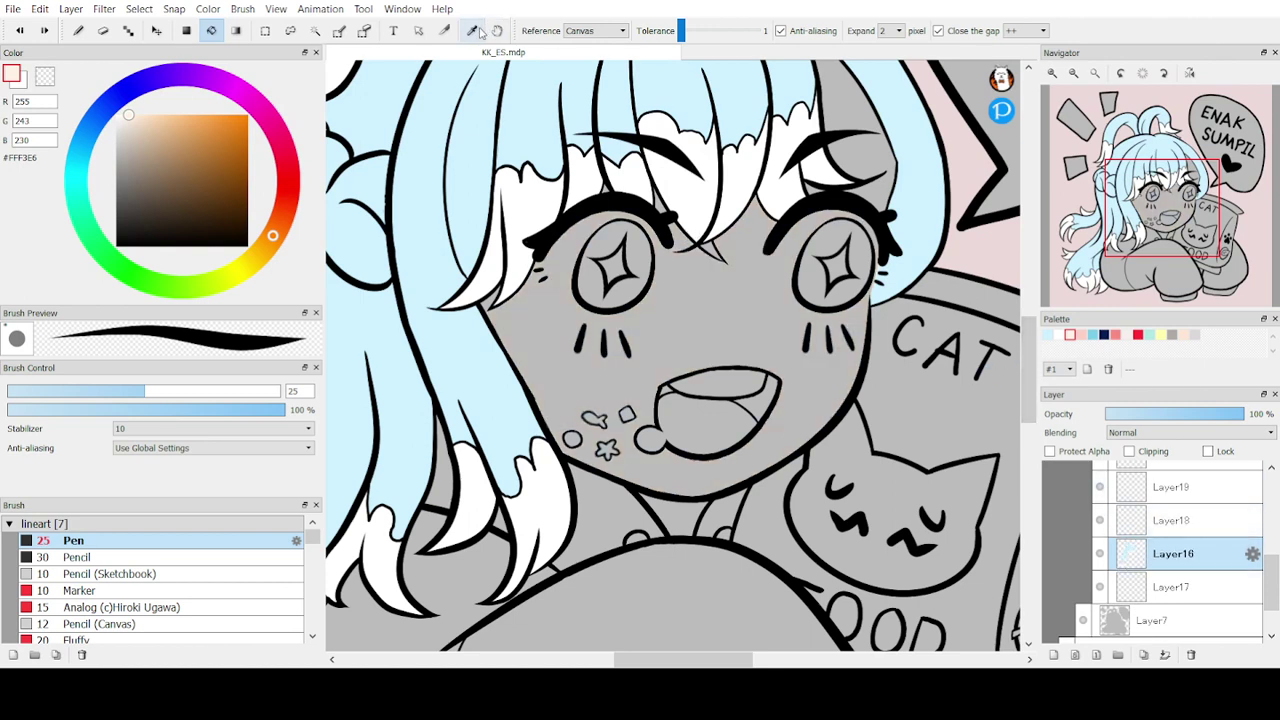
alt+click(665, 176)
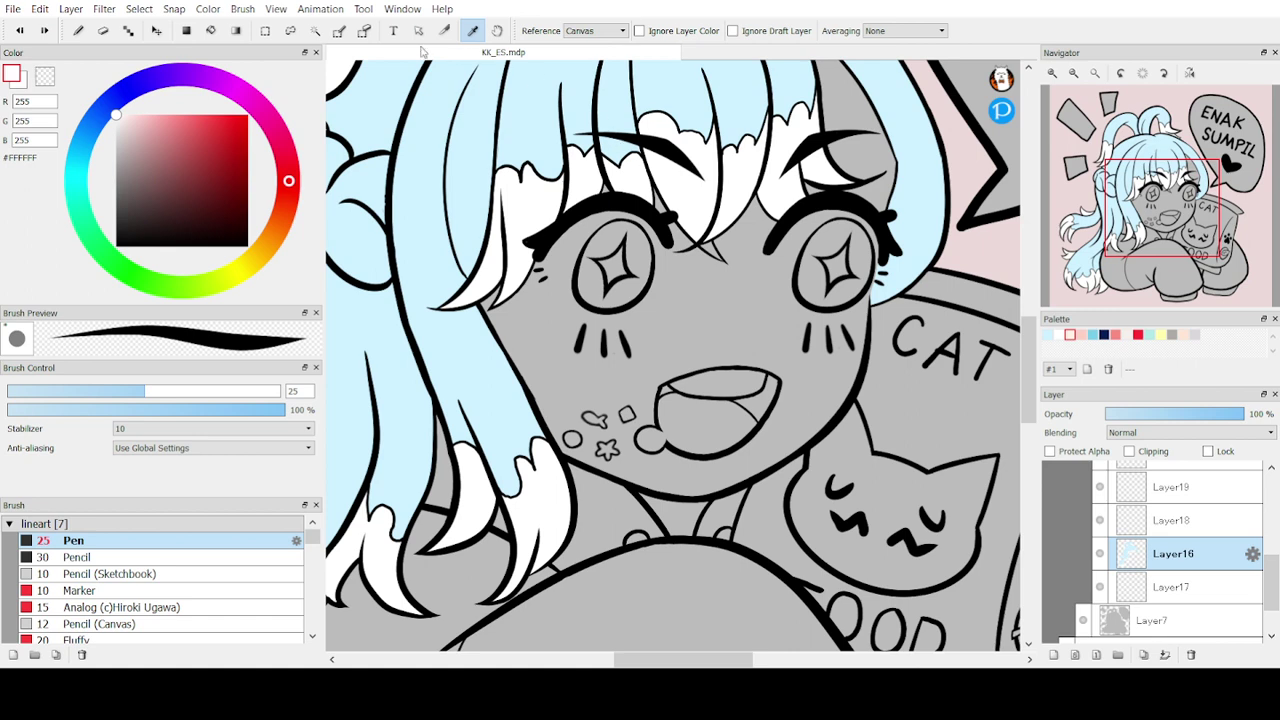
click(211, 30)
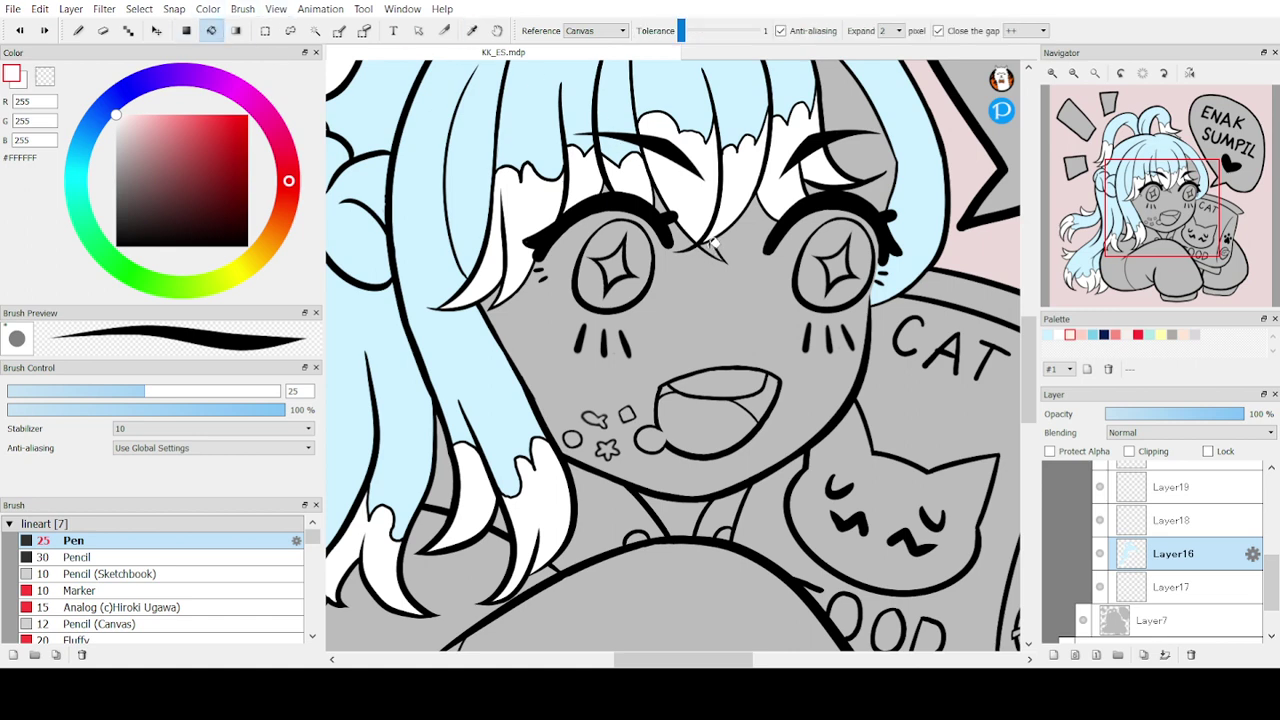
Fill the face, the forehead areas beside the fringe and the neck with skin colour #FFF3E6 on Layer17
click(1145, 587)
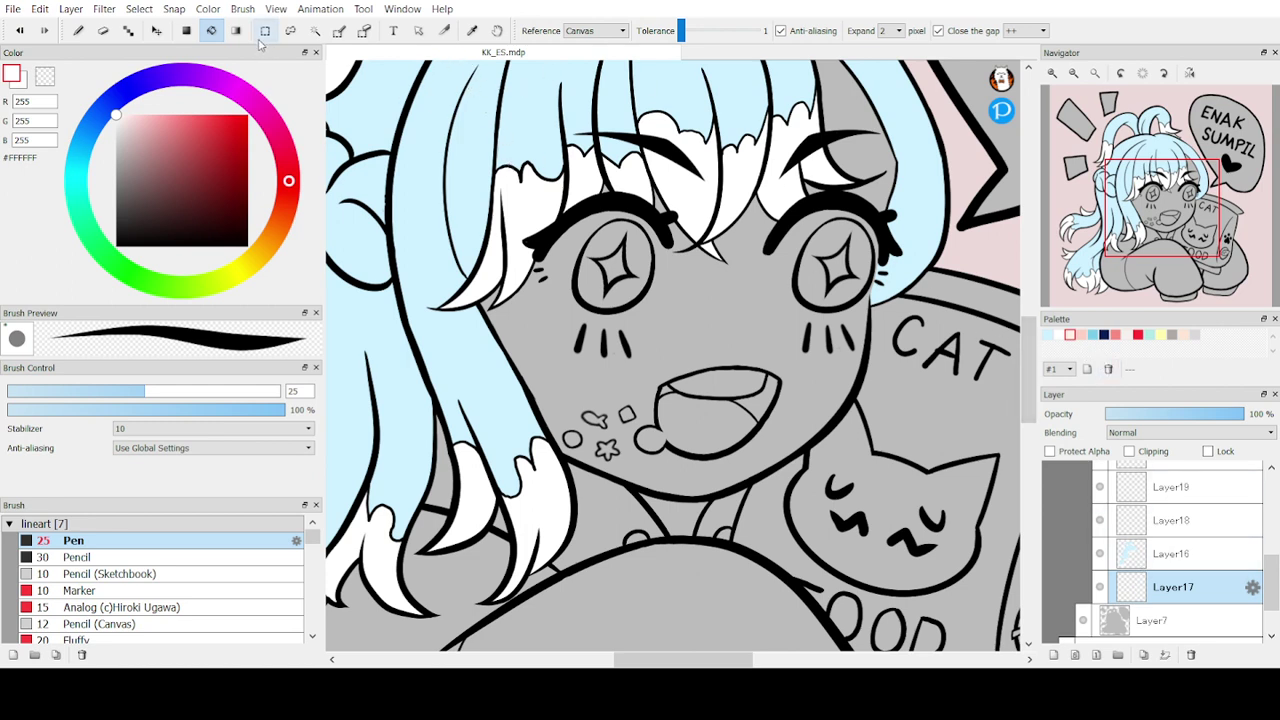
click(688, 337)
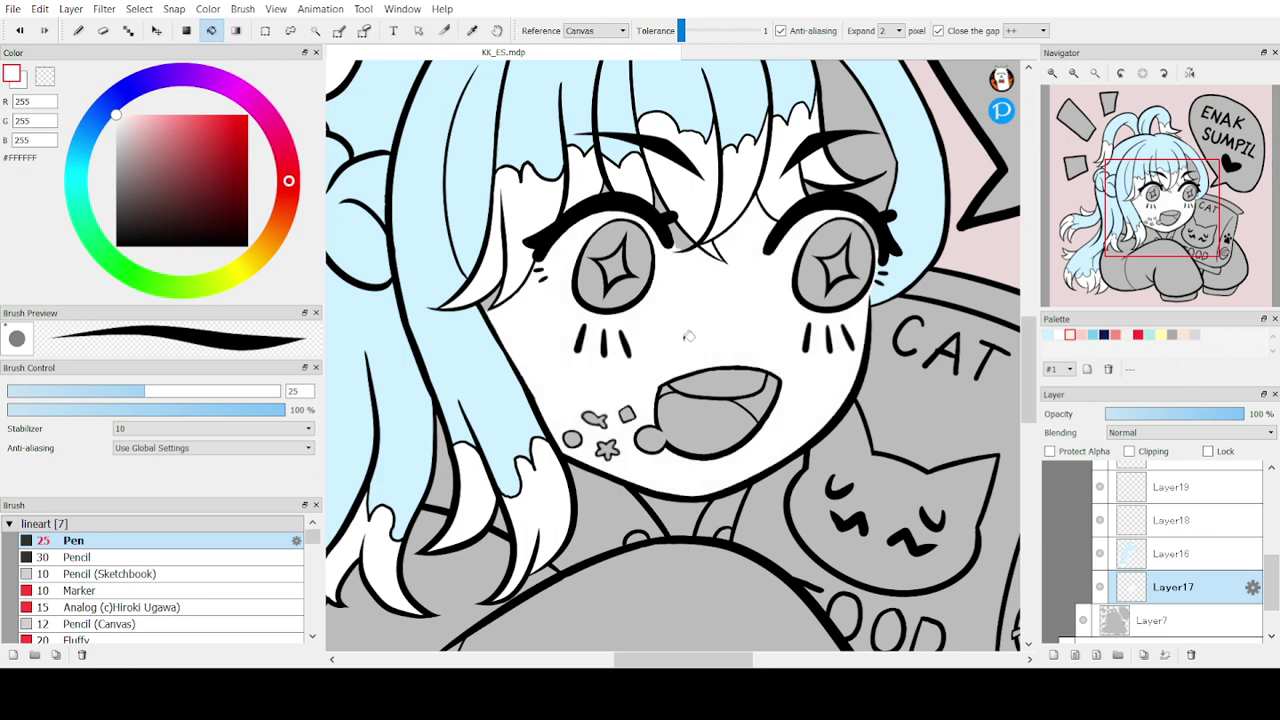
key(ctrl+z)
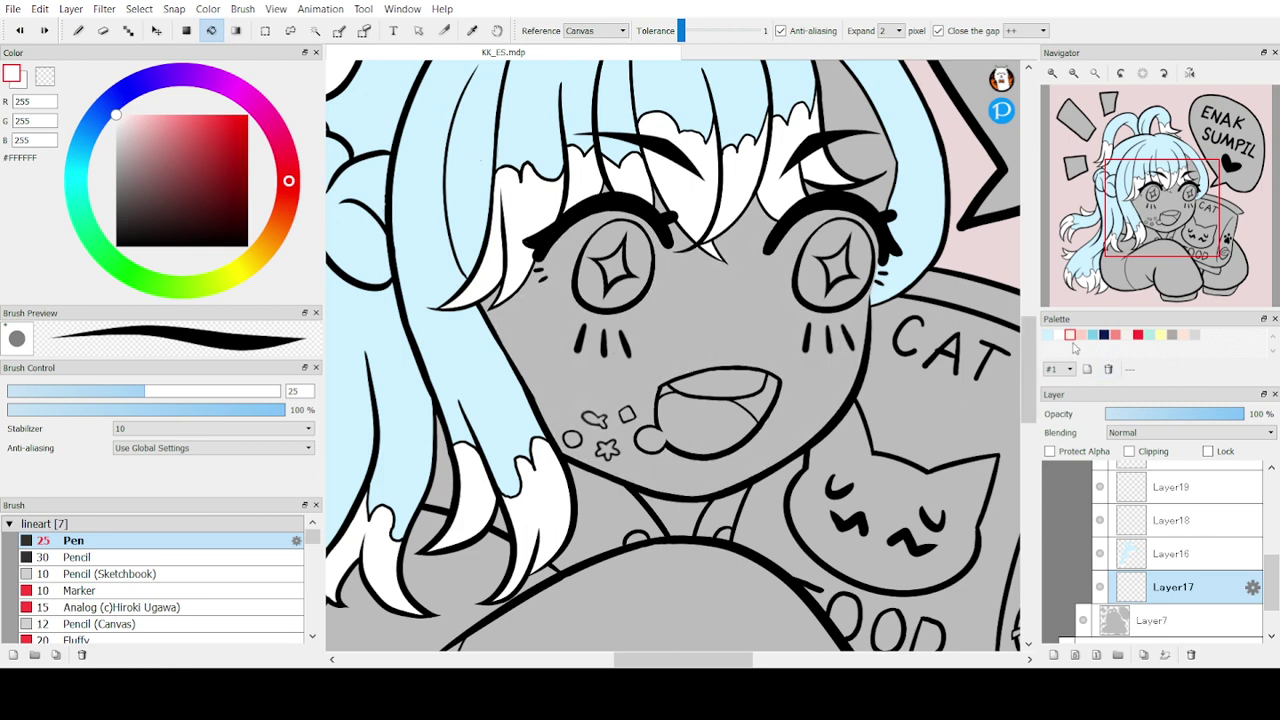
click(1076, 336)
click(716, 291)
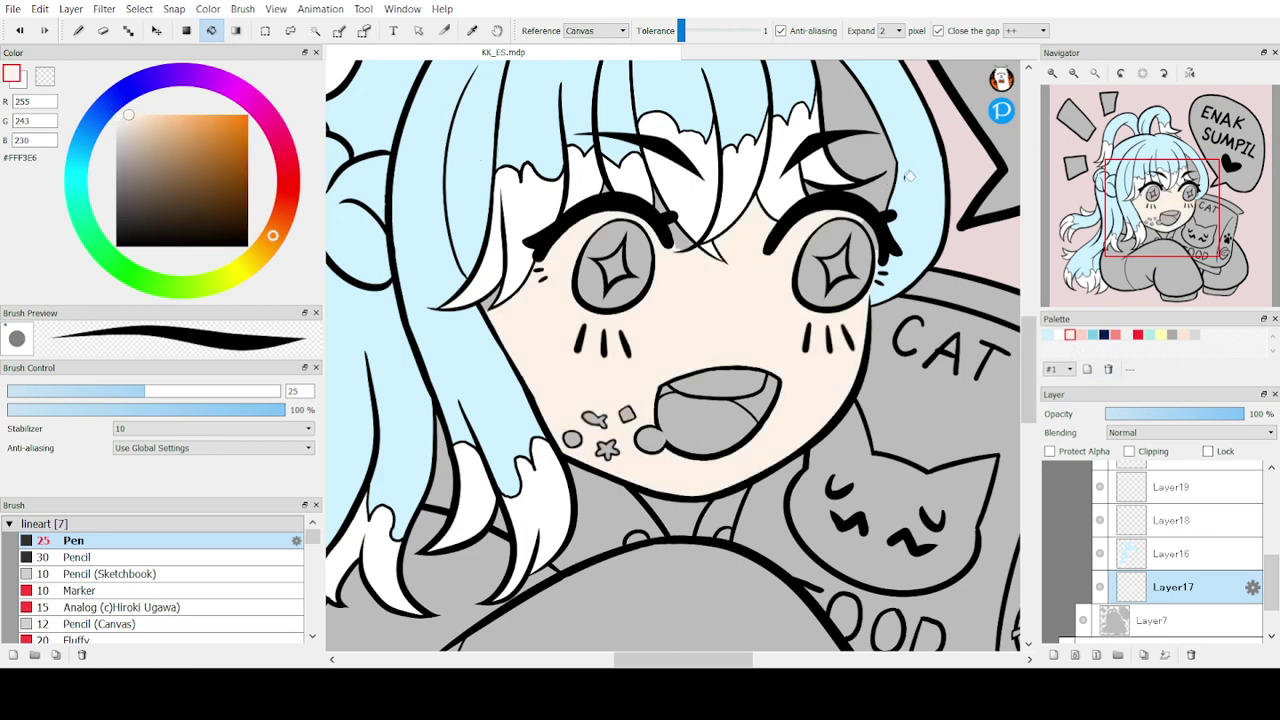
click(864, 152)
click(848, 101)
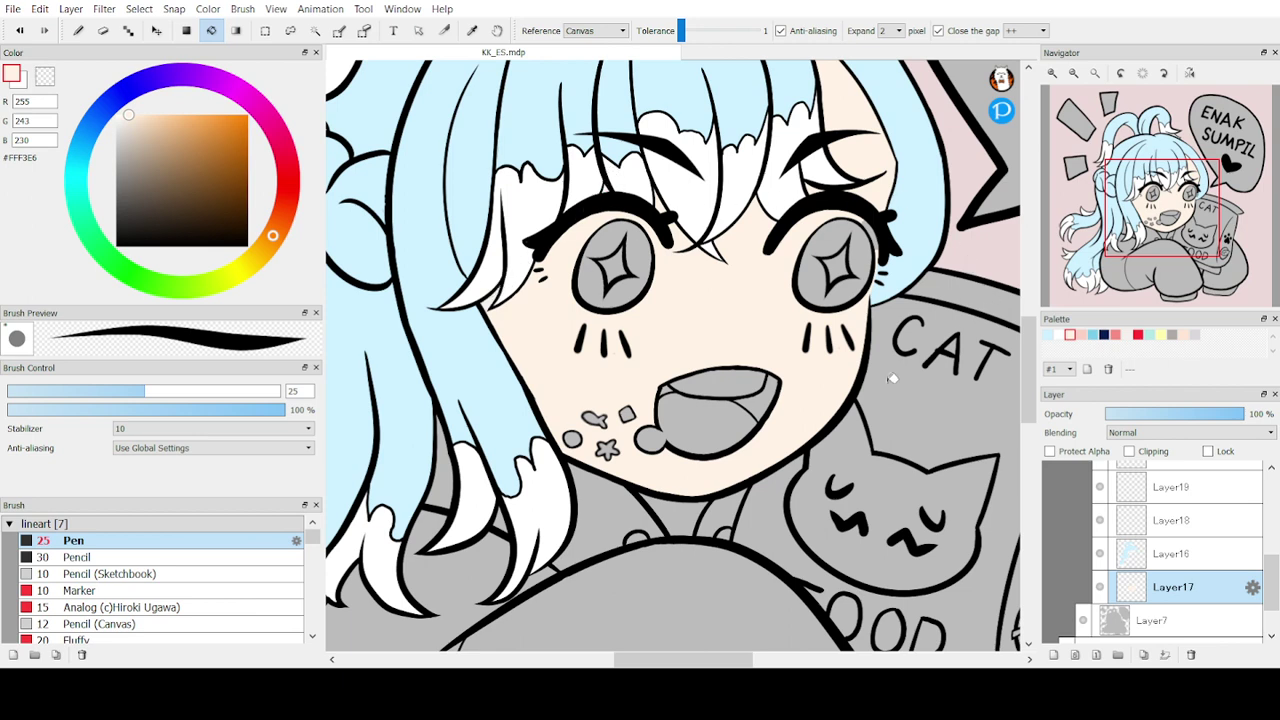
click(1146, 220)
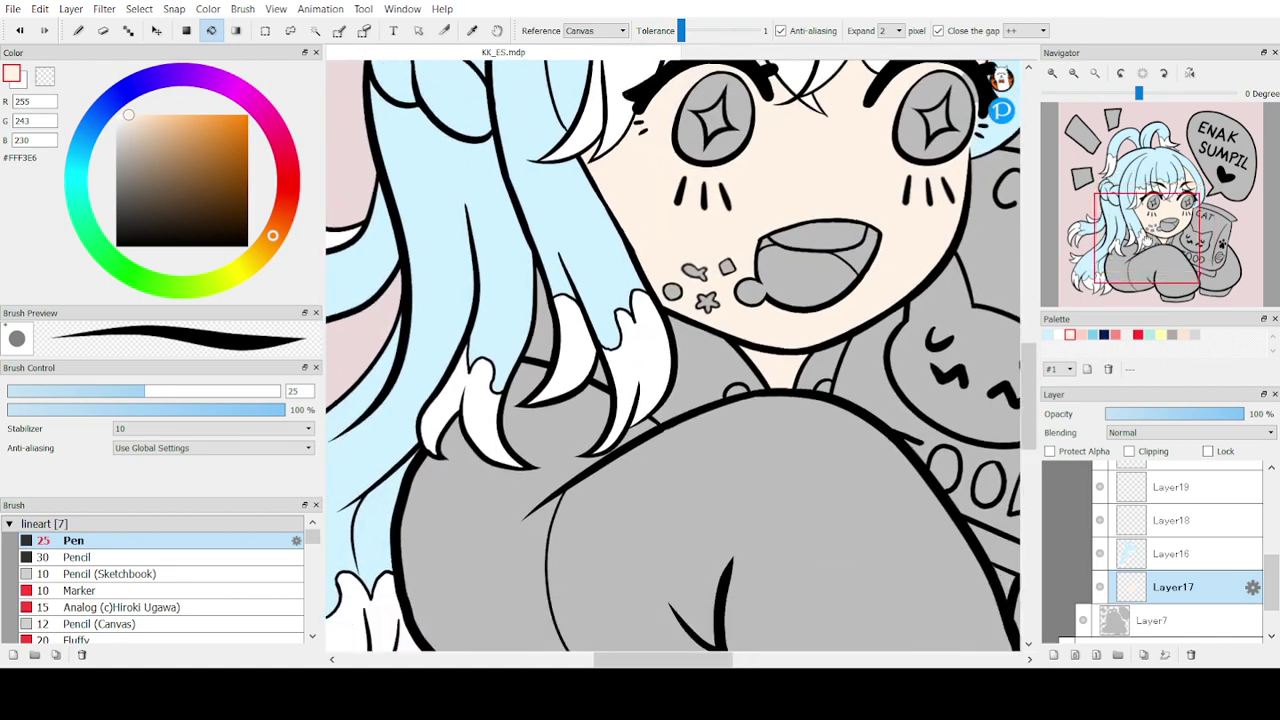
mouse_move(1146, 220)
mouse_down()
mouse_move(1142, 237)
mouse_move(1130, 172)
mouse_move(1157, 199)
mouse_move(1156, 178)
mouse_move(1157, 216)
mouse_up()
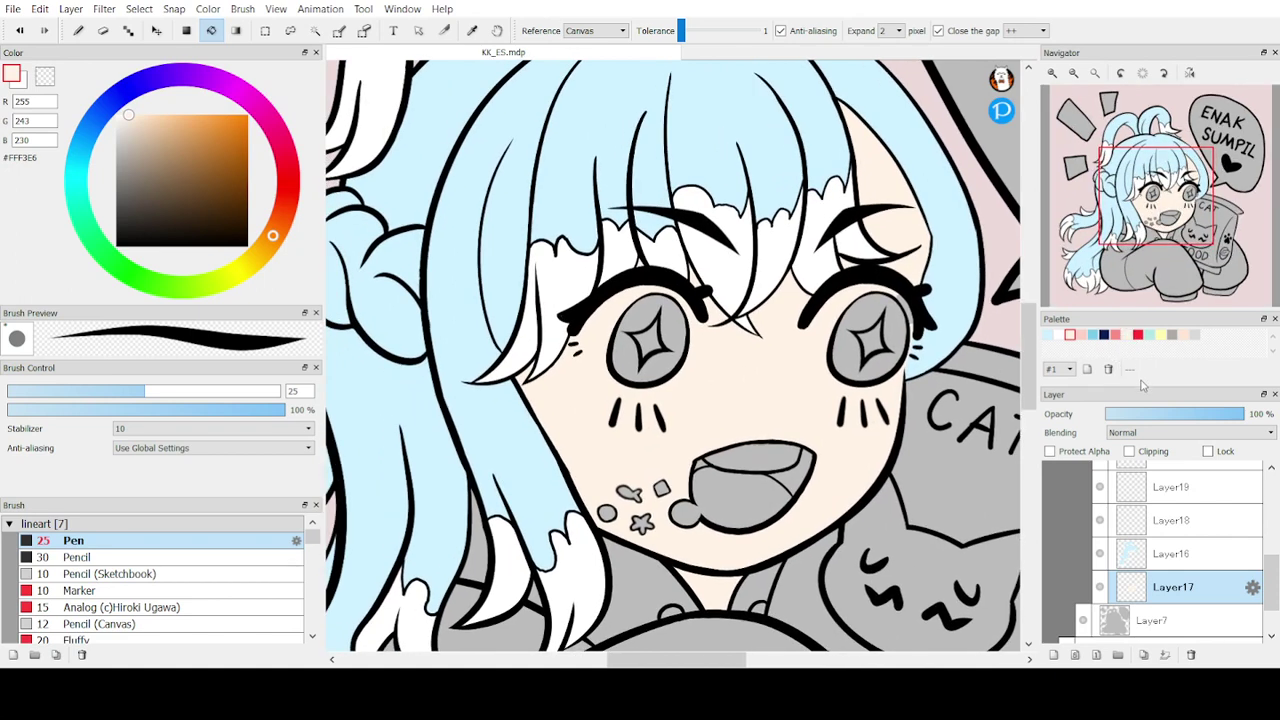
Make Layer18 the active layer for colouring a part other than the hair and skin
drag(1145, 218, 1148, 288)
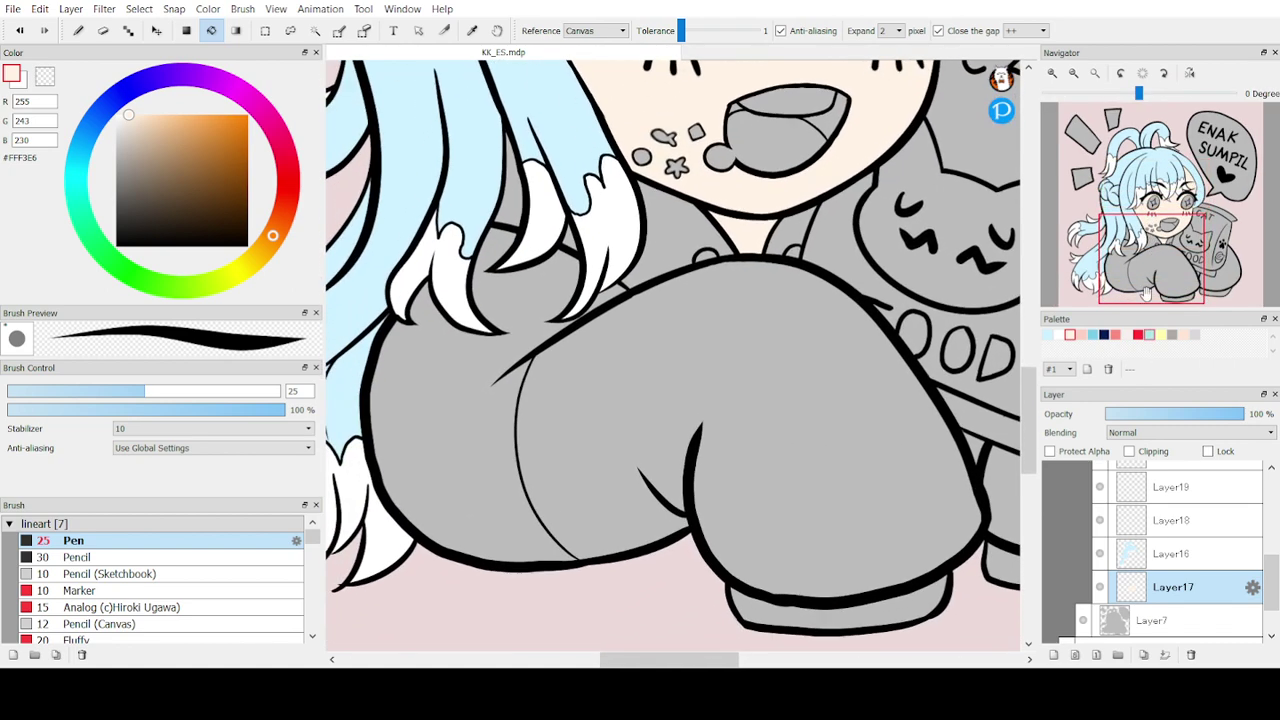
click(1163, 534)
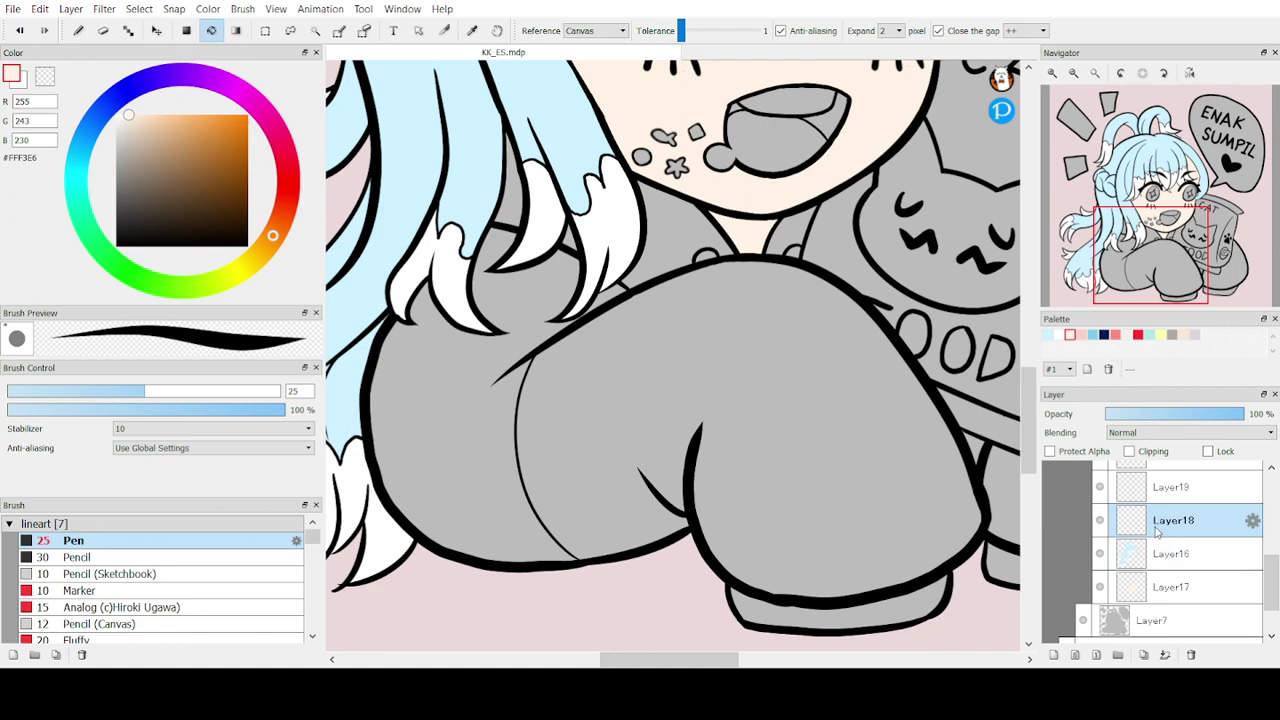
drag(1152, 262, 1195, 167)
click(1157, 590)
click(1172, 520)
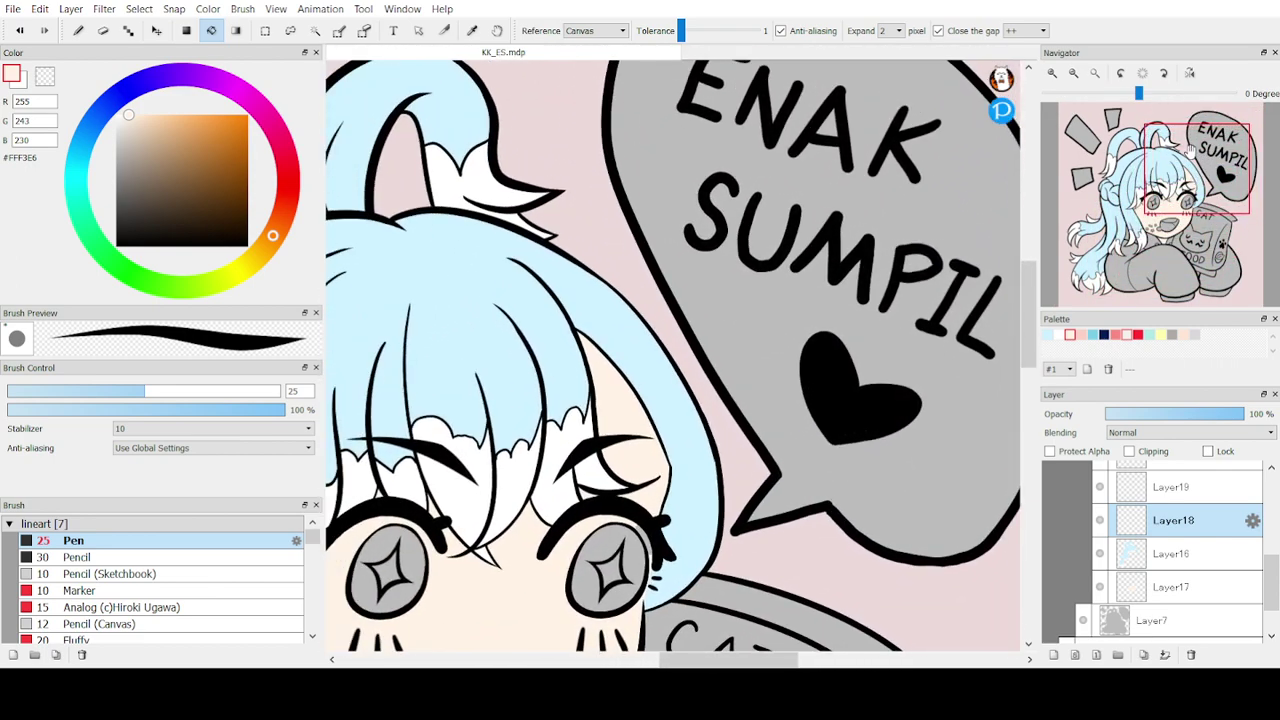